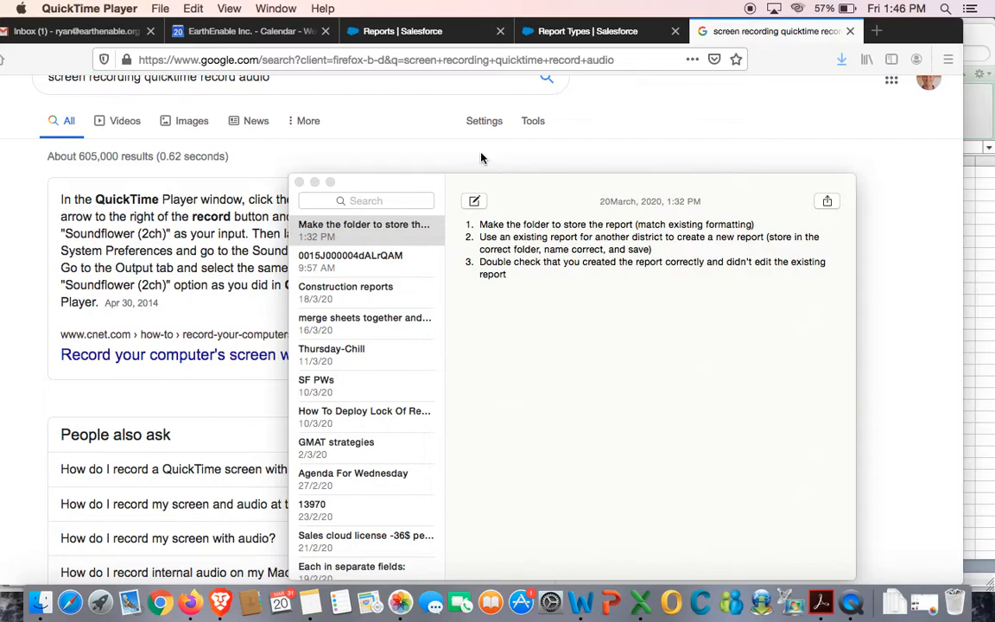
In Salesforce Reports, create a new folder labelled "Iganga Reports" with the unique name IgangaReports.
left_click(449, 31)
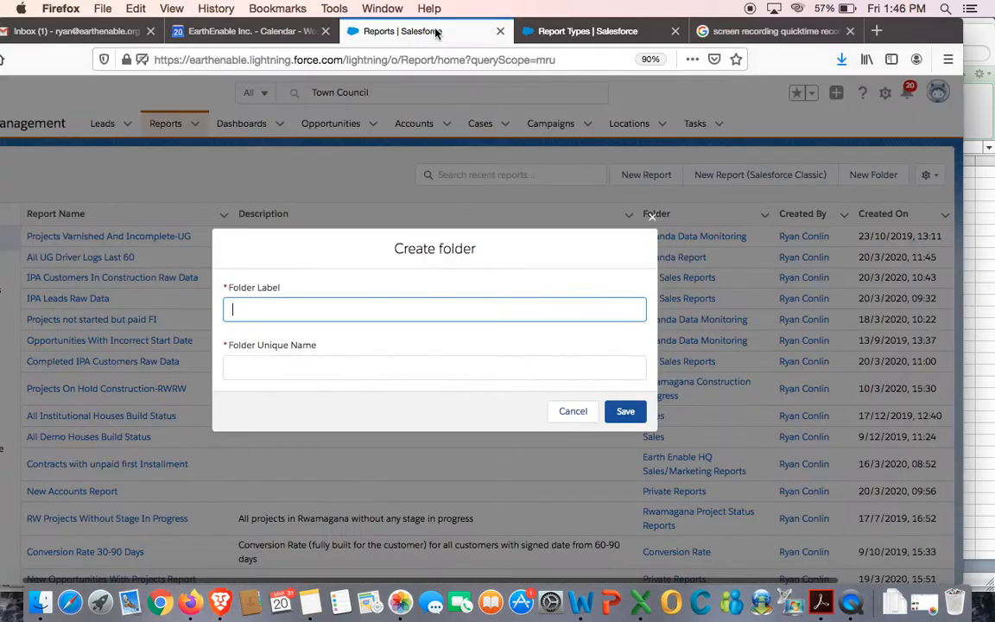
left_click(653, 217)
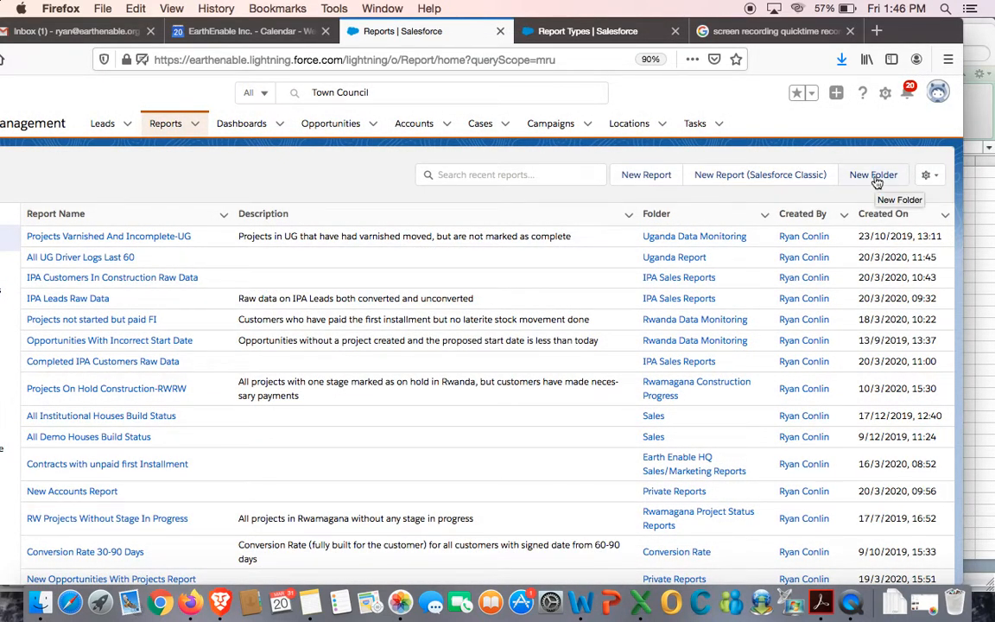
left_click(875, 180)
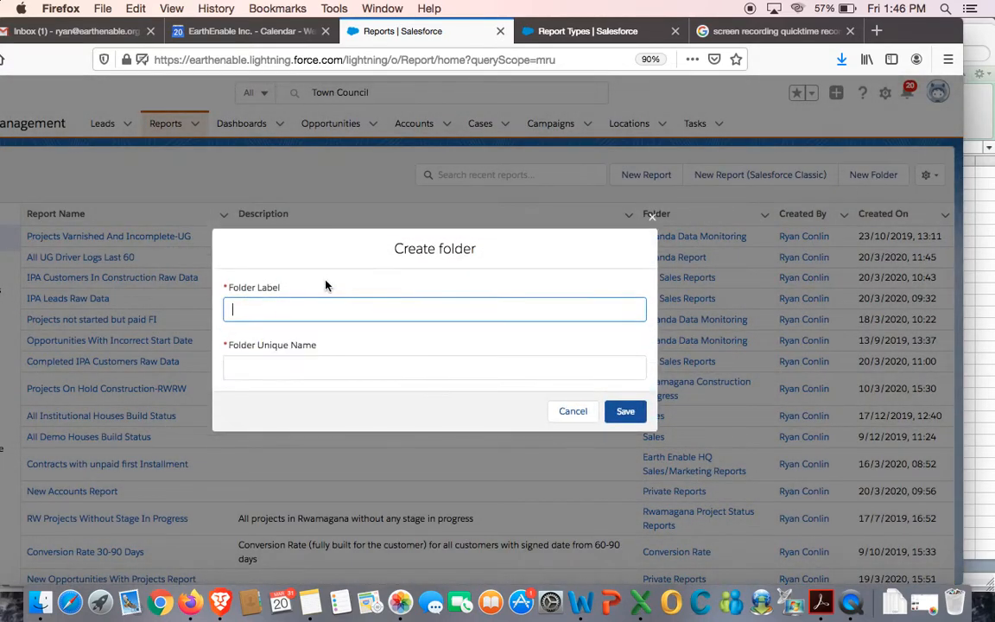
type("I")
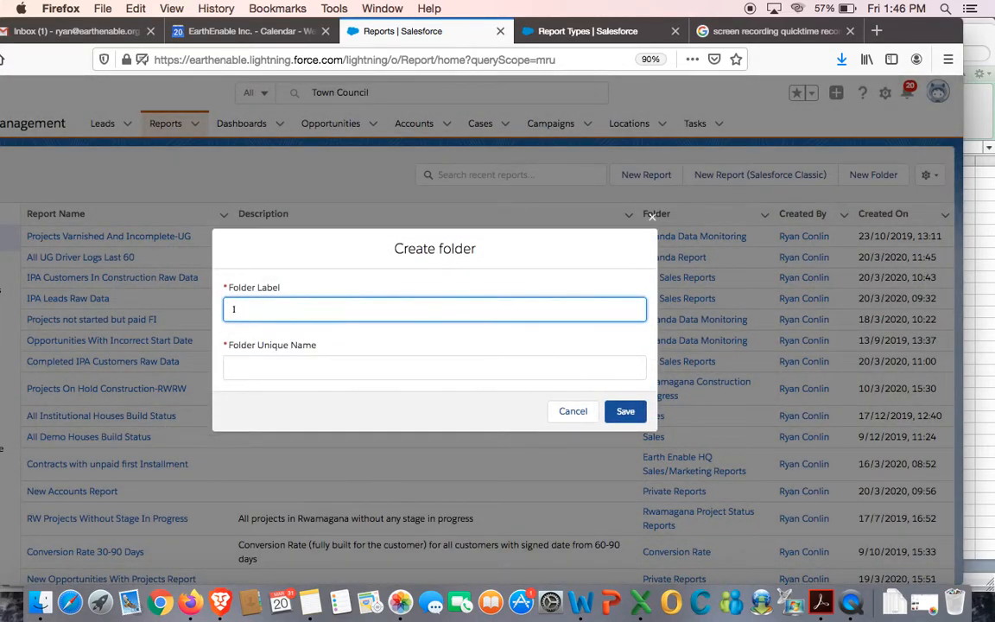
type("ganga Reports")
left_click(315, 366)
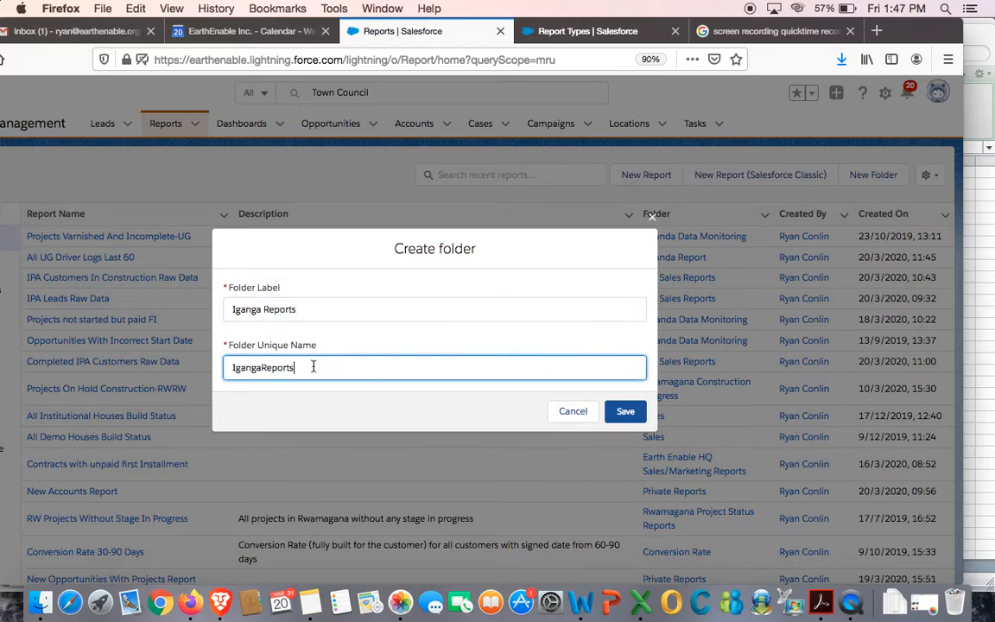
left_click(625, 412)
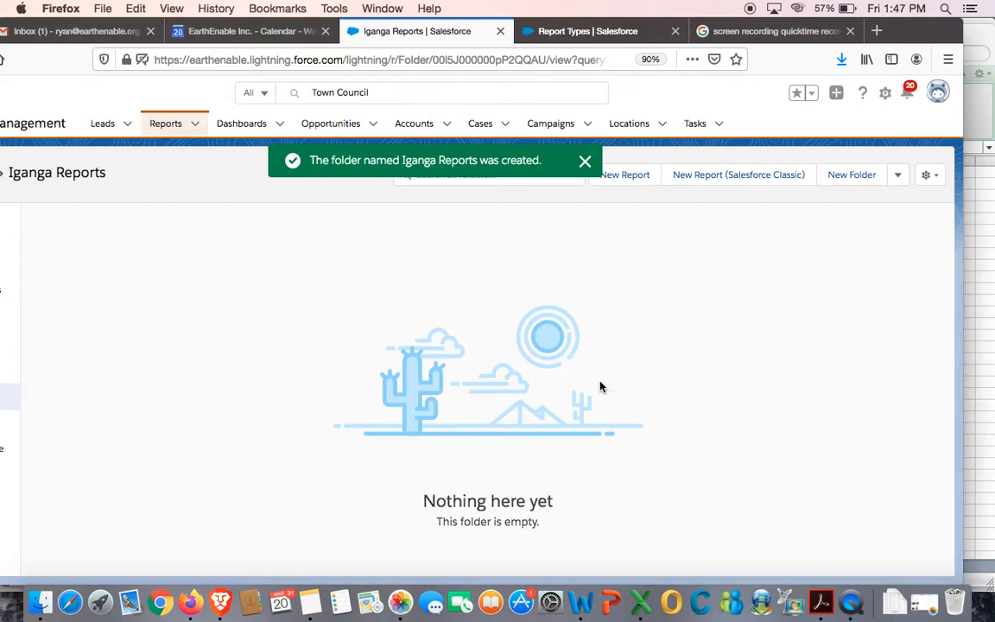
Look through all report folders and examine the naming and subfolders of Earth Enable Jinja Reports, including Jinja Operations Reports.
left_click_drag(924, 25, 979, 31)
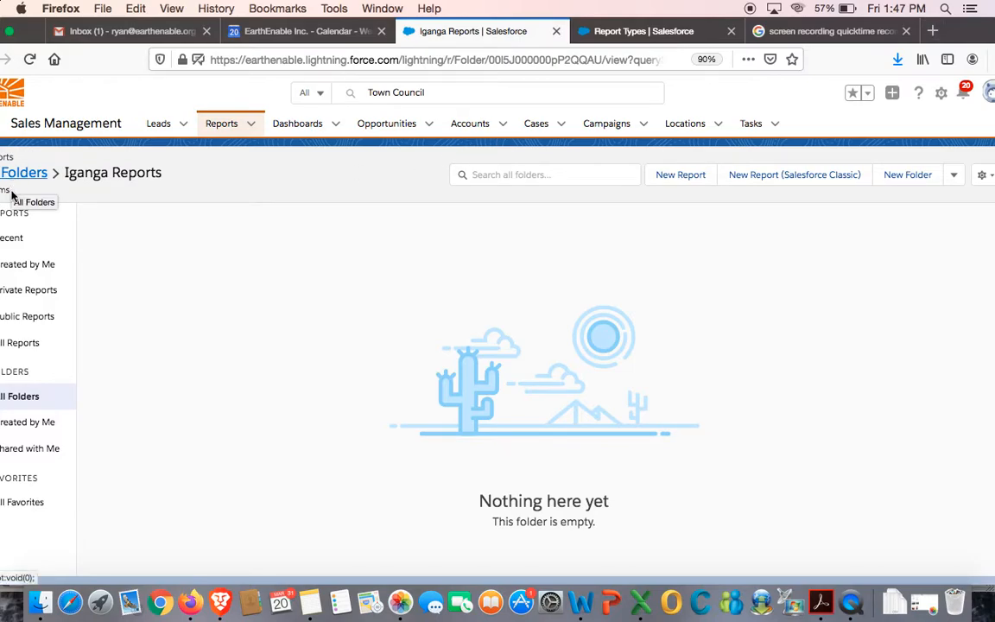
left_click(29, 400)
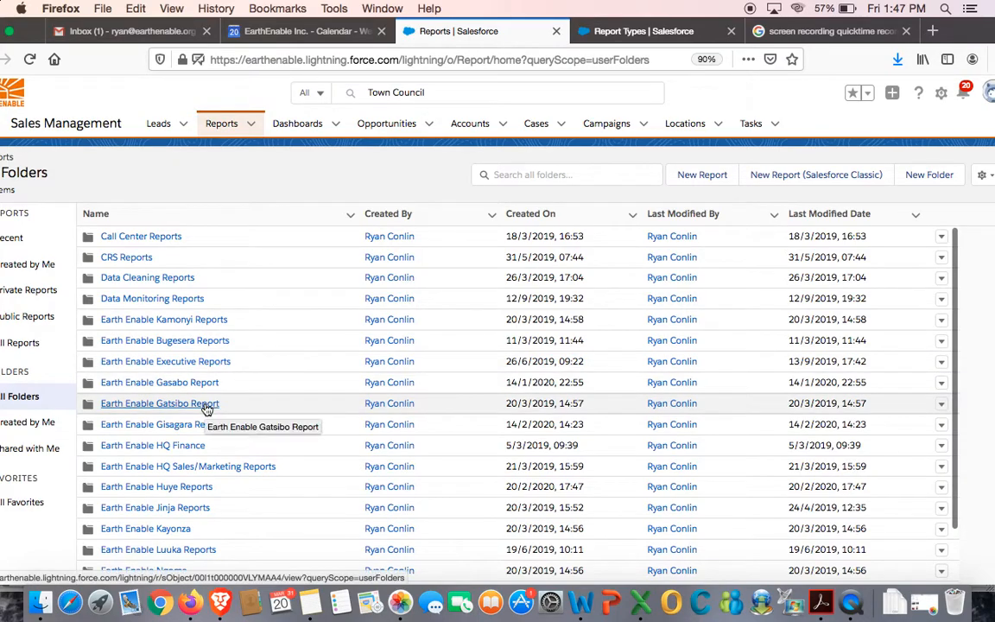
scroll(205, 405, "down", 2)
scroll(206, 410, "down", 2)
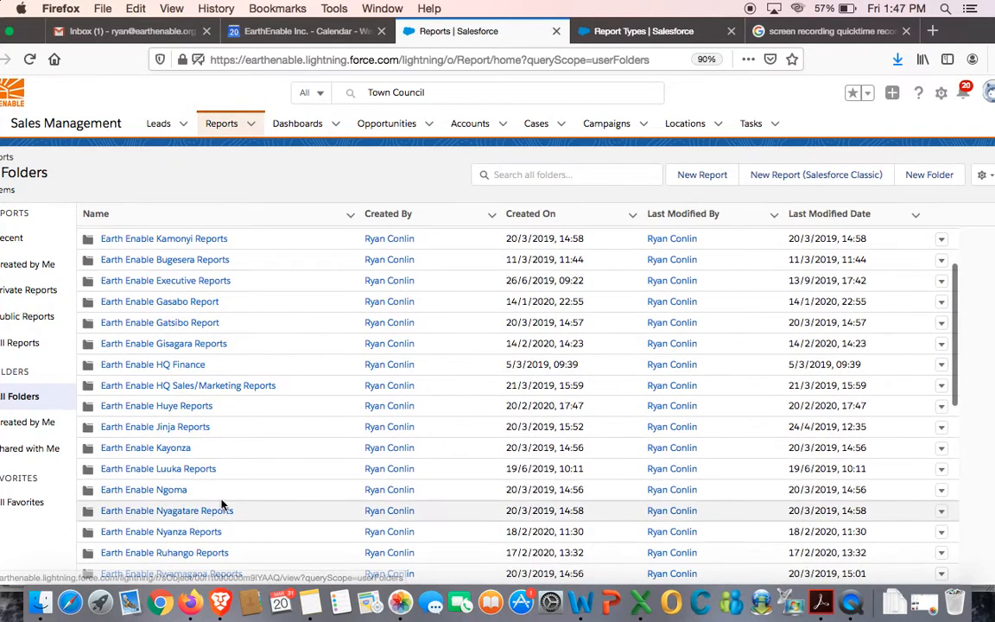
left_click(188, 431)
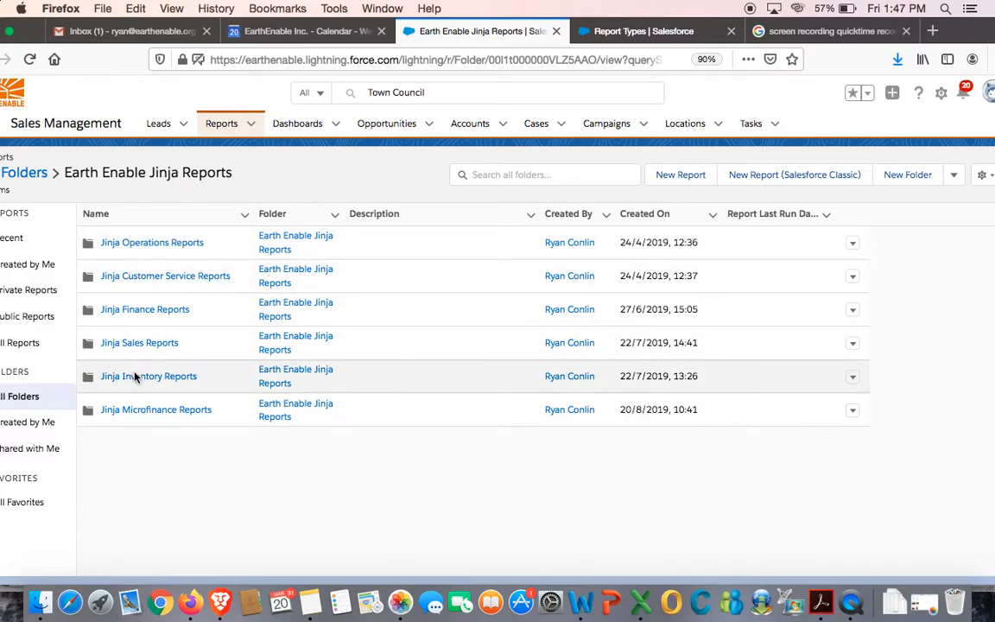
left_click(143, 247)
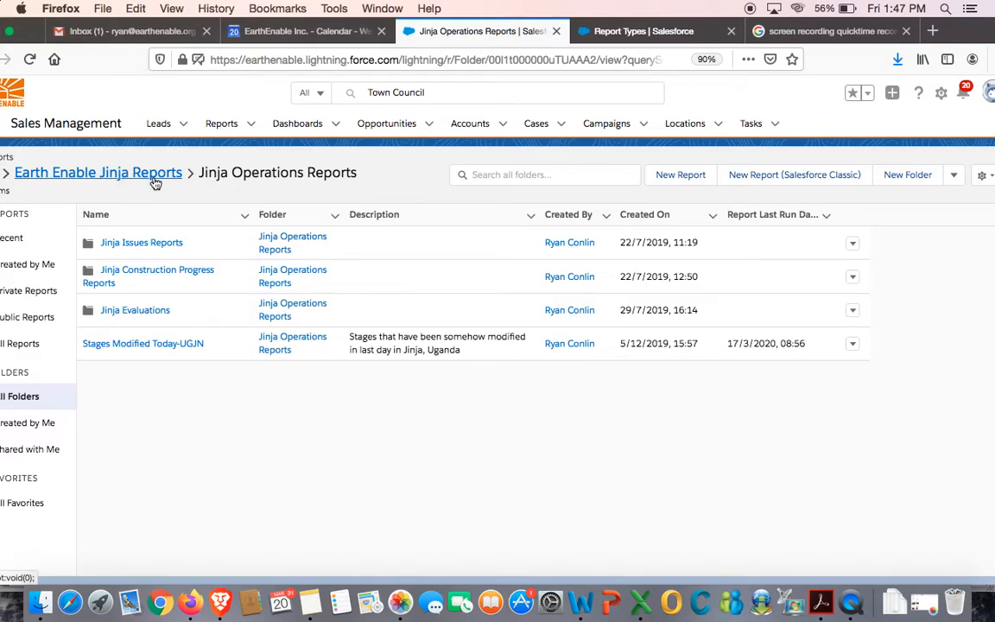
Rename the Iganga Reports folder label to "EarthEnable Iganga Reports".
left_click(21, 396)
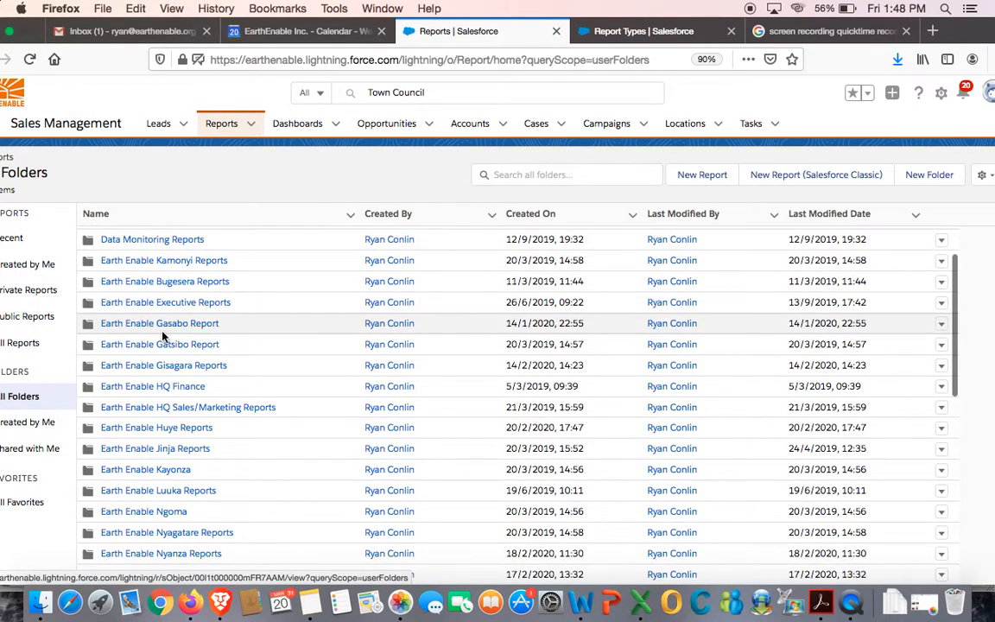
scroll(160, 337, "down", 3)
scroll(160, 337, "down", 3)
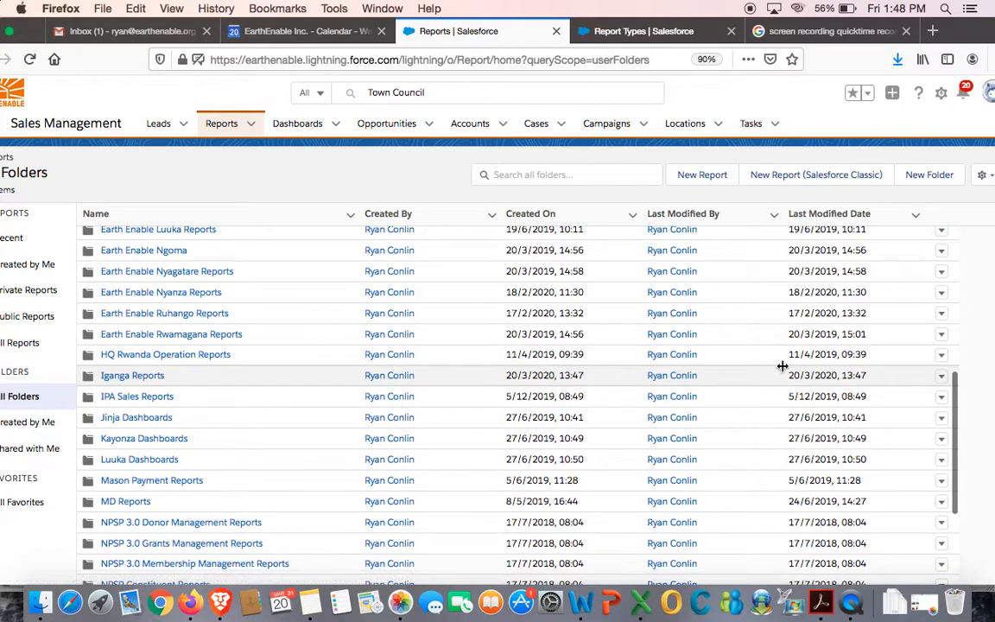
left_click(942, 374)
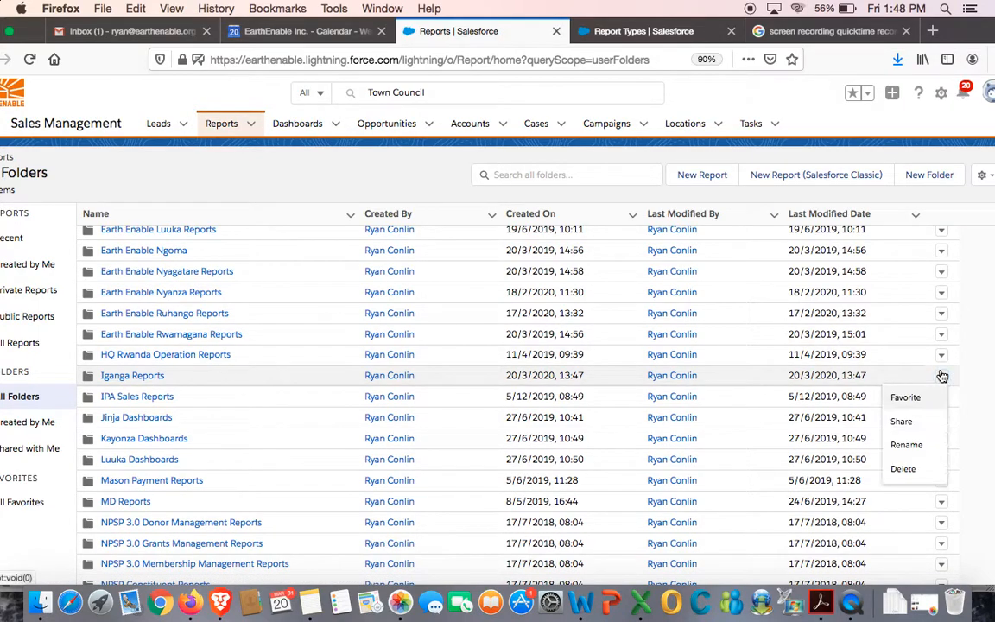
left_click(907, 444)
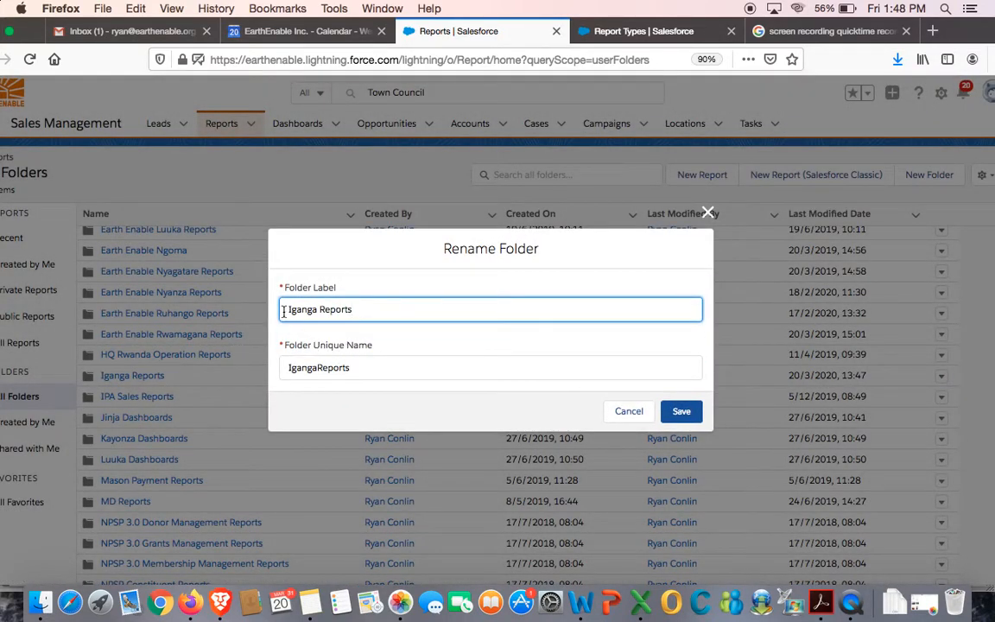
left_click(286, 310)
type("Earth")
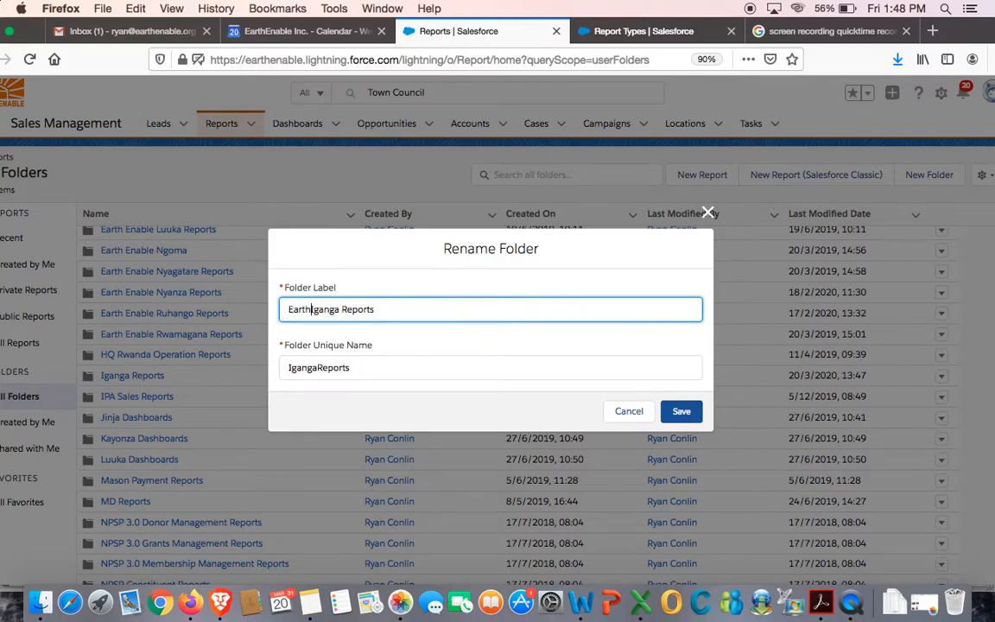
type("Ena")
type("ble")
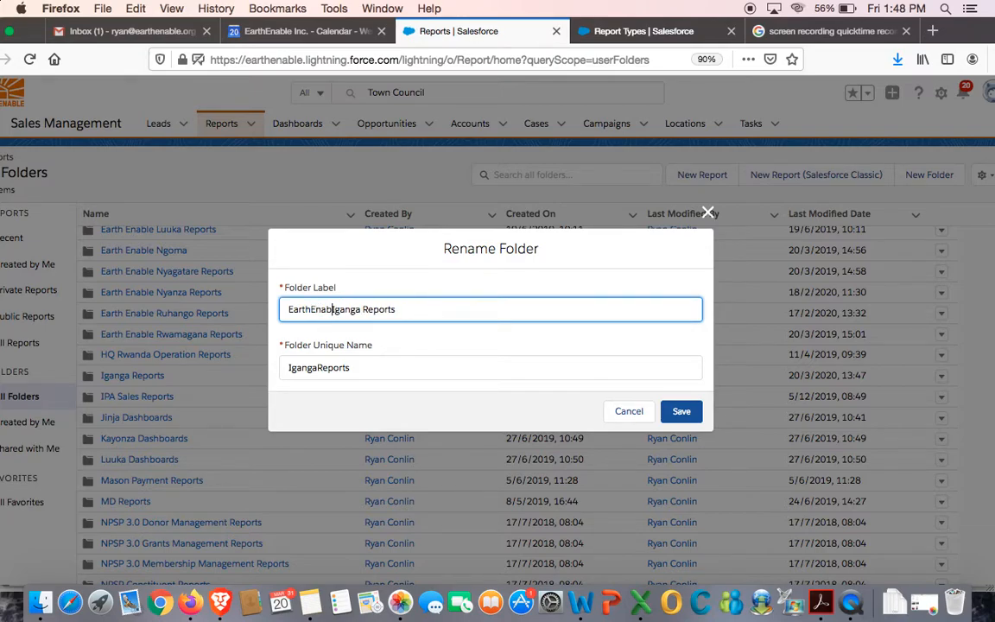
left_click(681, 412)
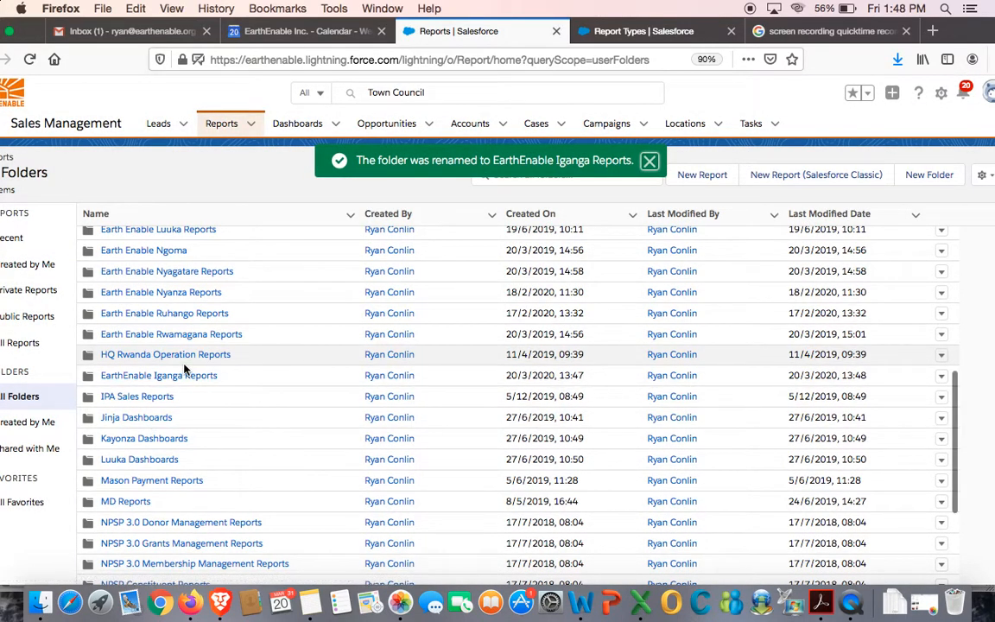
Examine the Jinja folder hierarchy down to Jinja Construction Progress Reports and return to Earth Enable Jinja Reports.
scroll(184, 369, "up", 5)
scroll(185, 369, "up", 2)
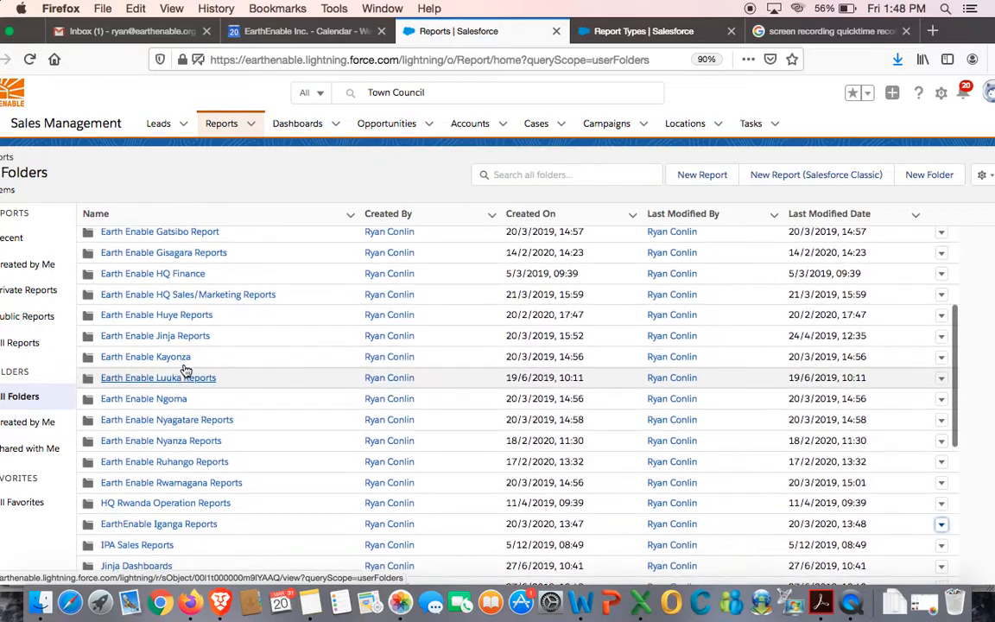
left_click(180, 342)
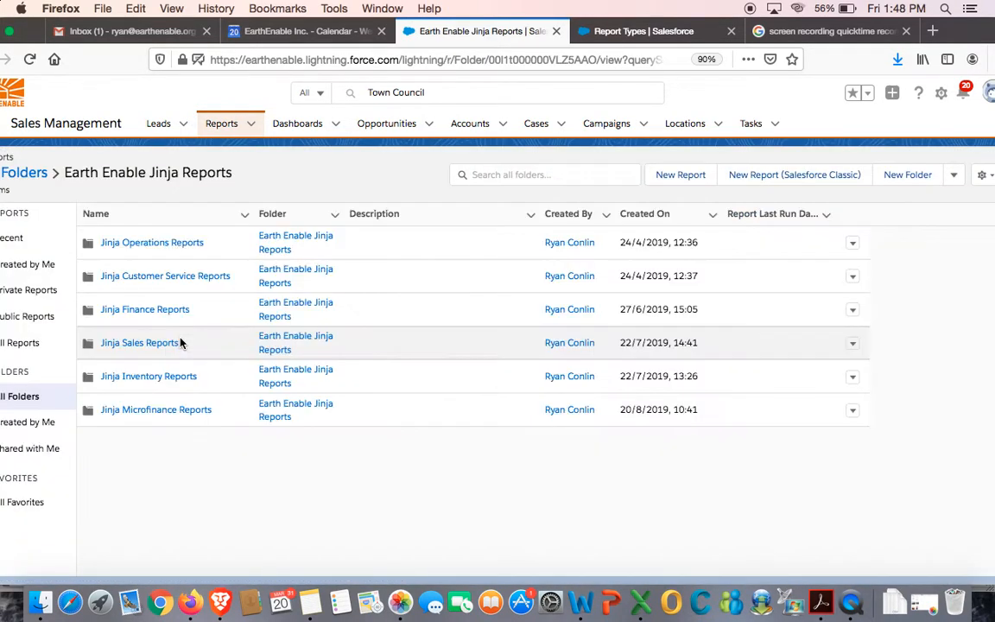
left_click(171, 242)
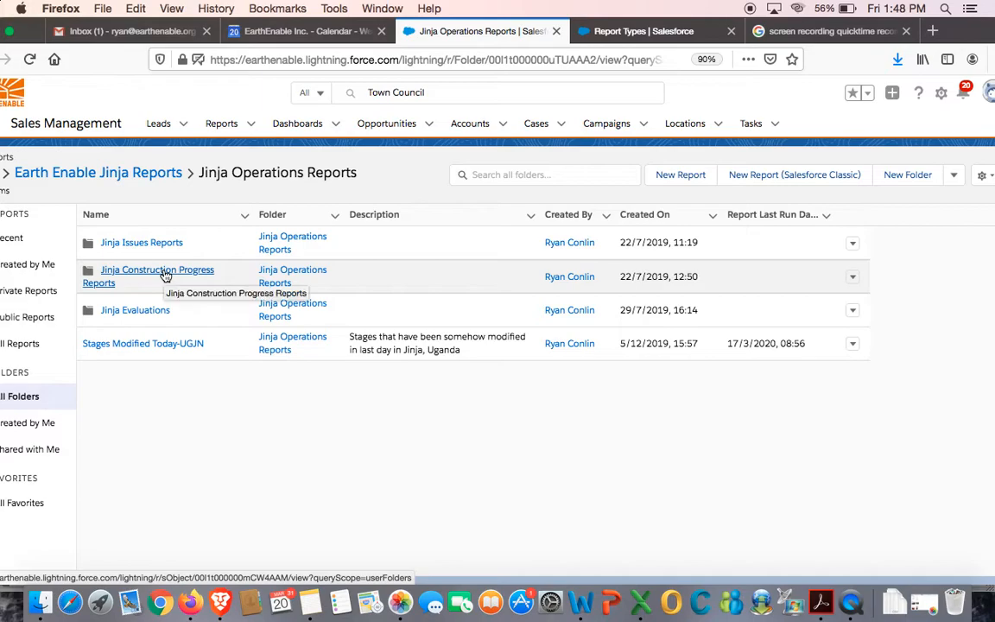
left_click(166, 274)
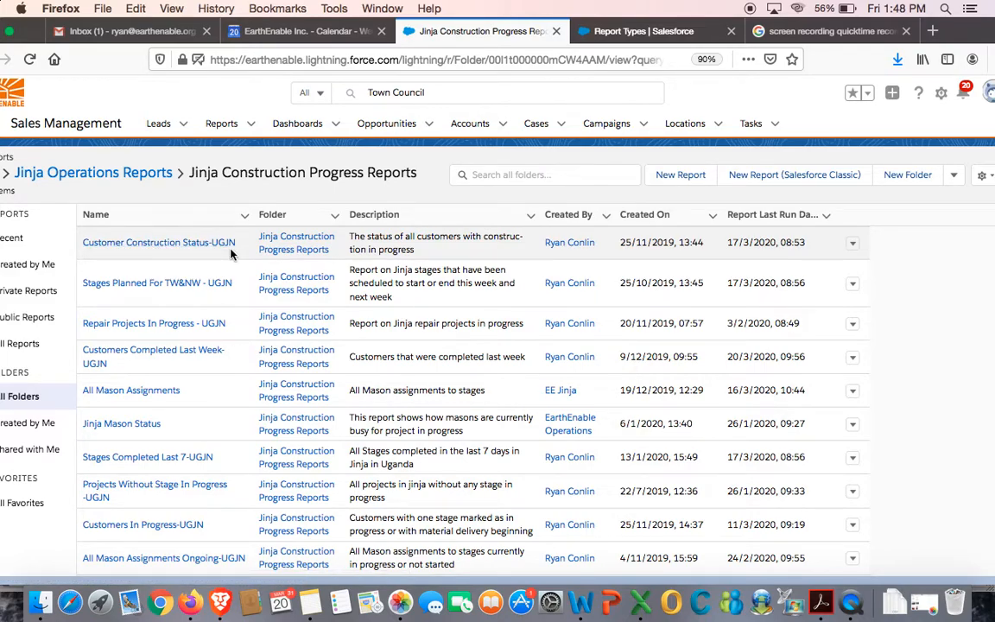
left_click(100, 182)
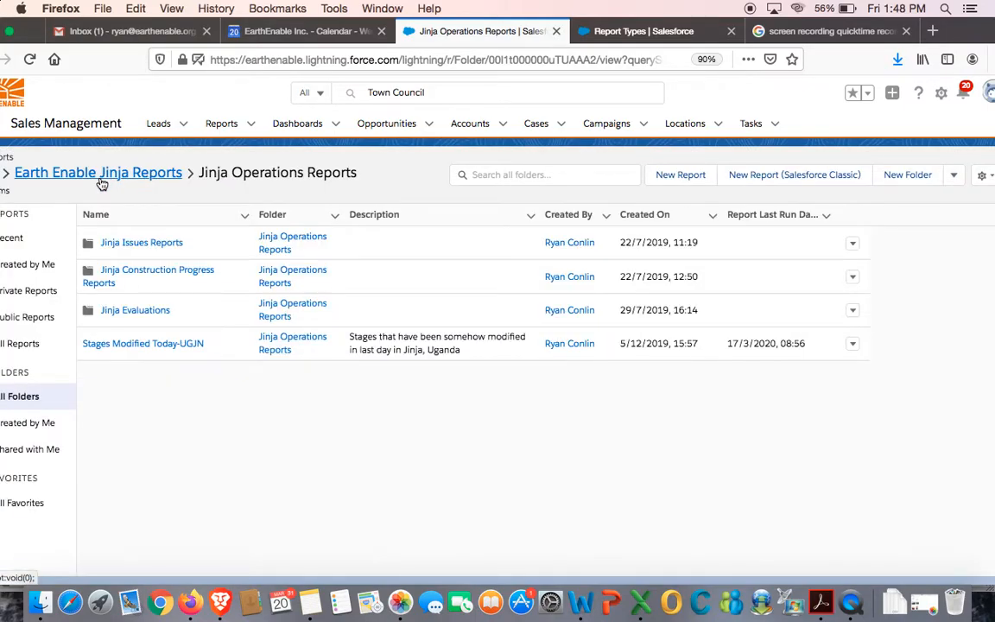
left_click(102, 182)
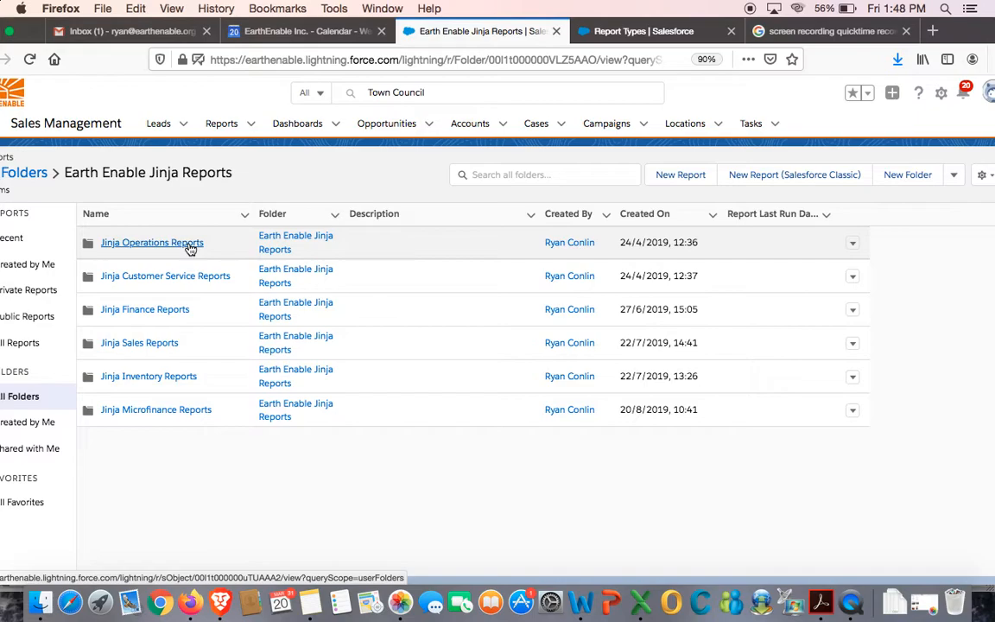
Inside EarthEnable Iganga Reports, create a subfolder labelled "Iganga Operations Reports" with the unique name IgangaOperationsReports.
left_click(24, 396)
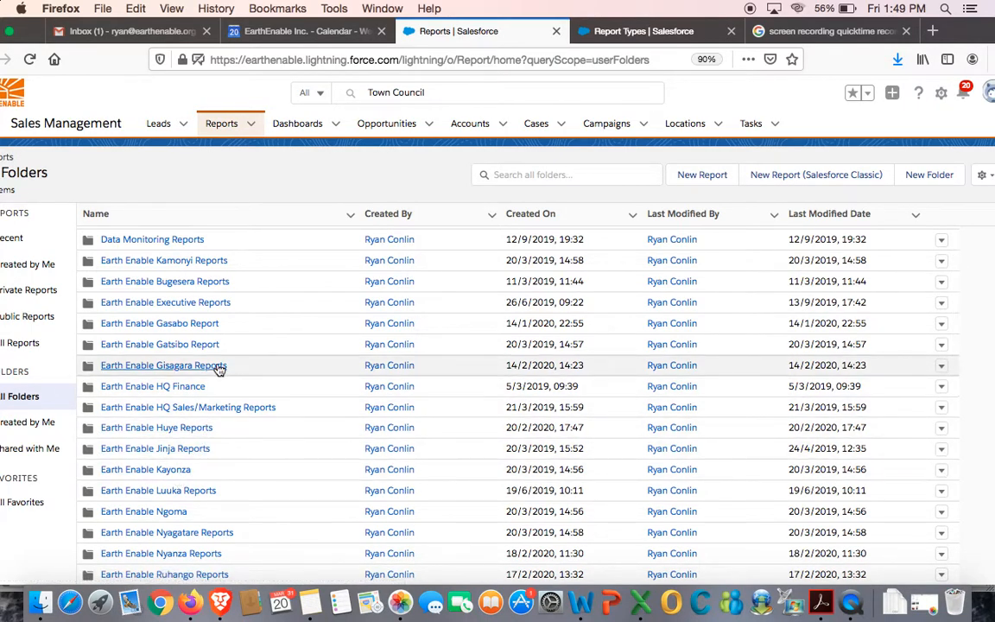
scroll(214, 363, "down", 1)
scroll(213, 361, "down", 2)
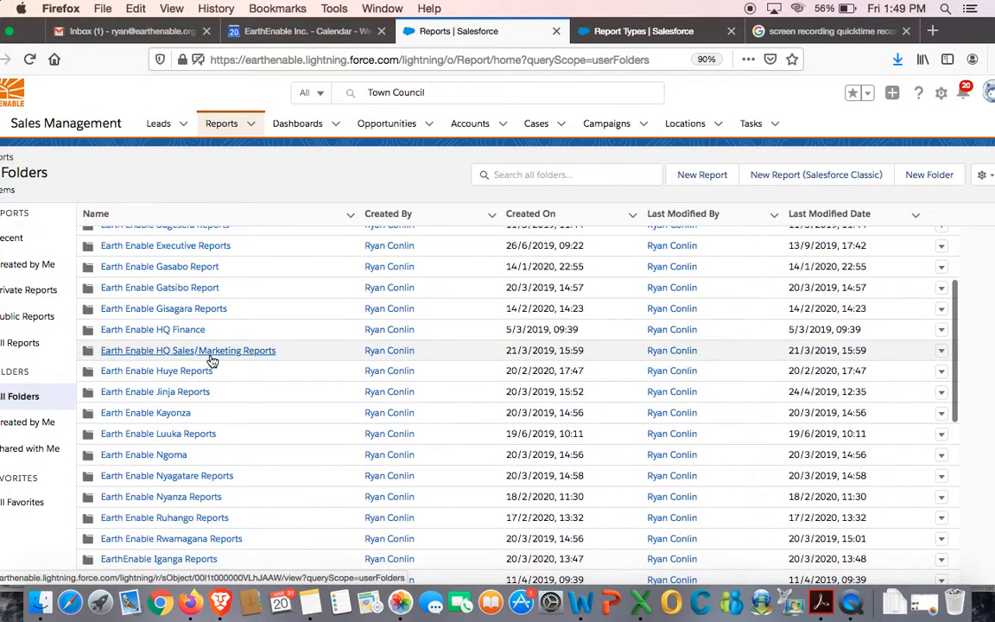
left_click(171, 561)
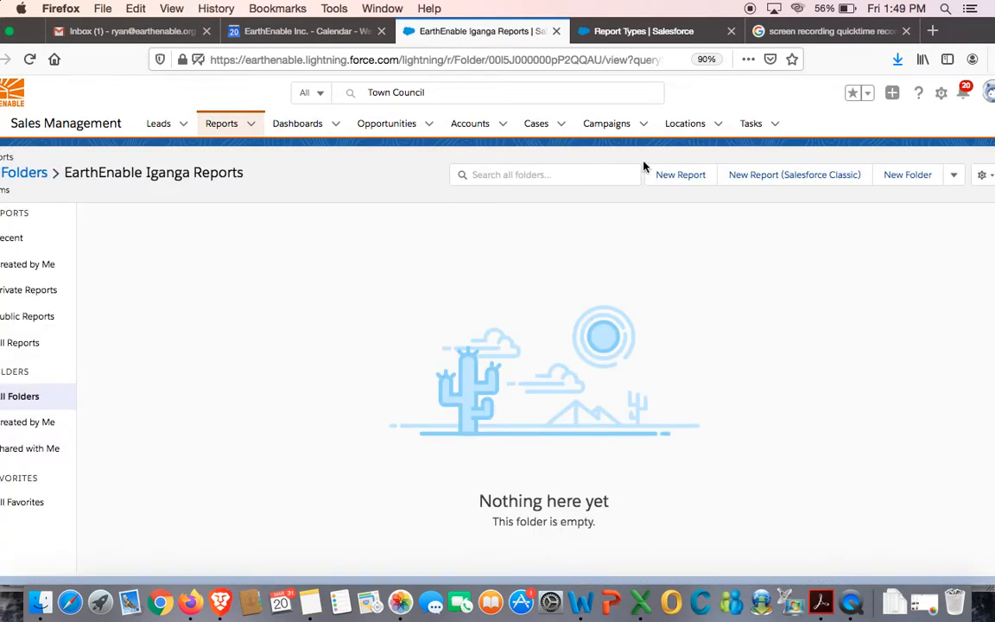
left_click(898, 175)
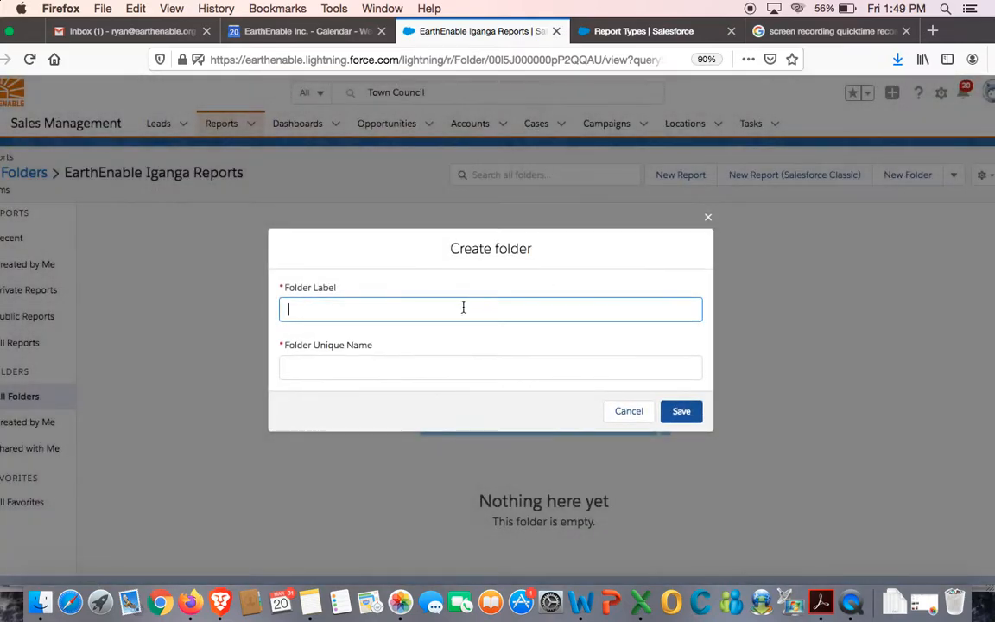
type("Ig")
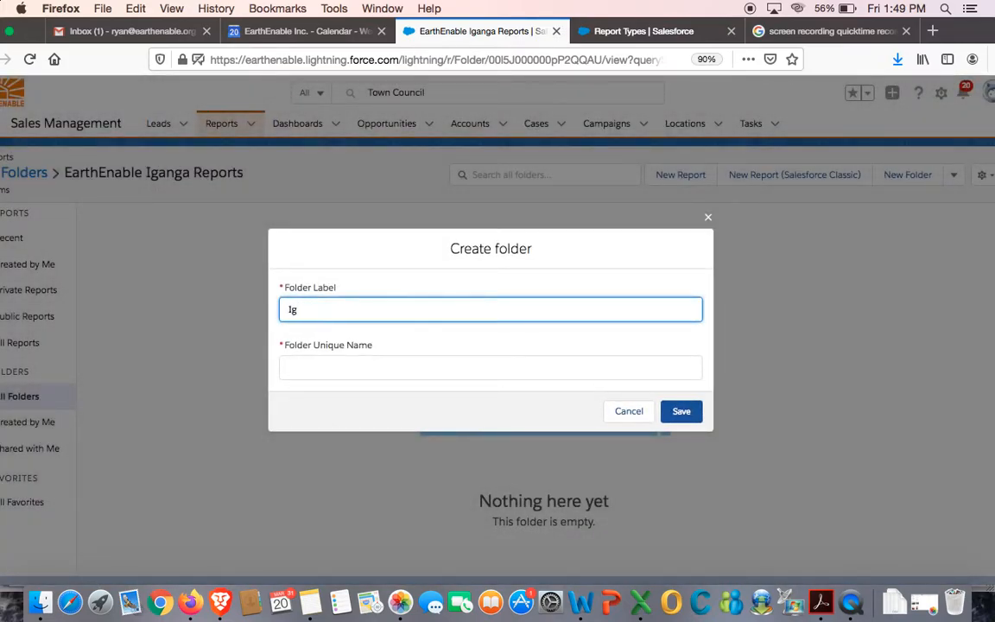
type("nga Operations Re")
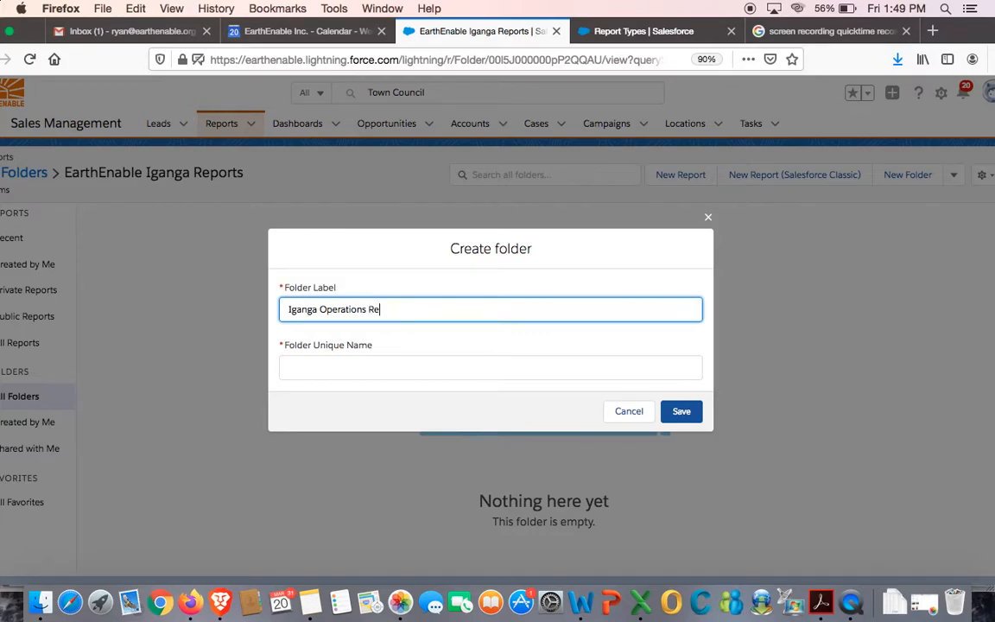
type("ports")
left_click(678, 412)
left_click(308, 357)
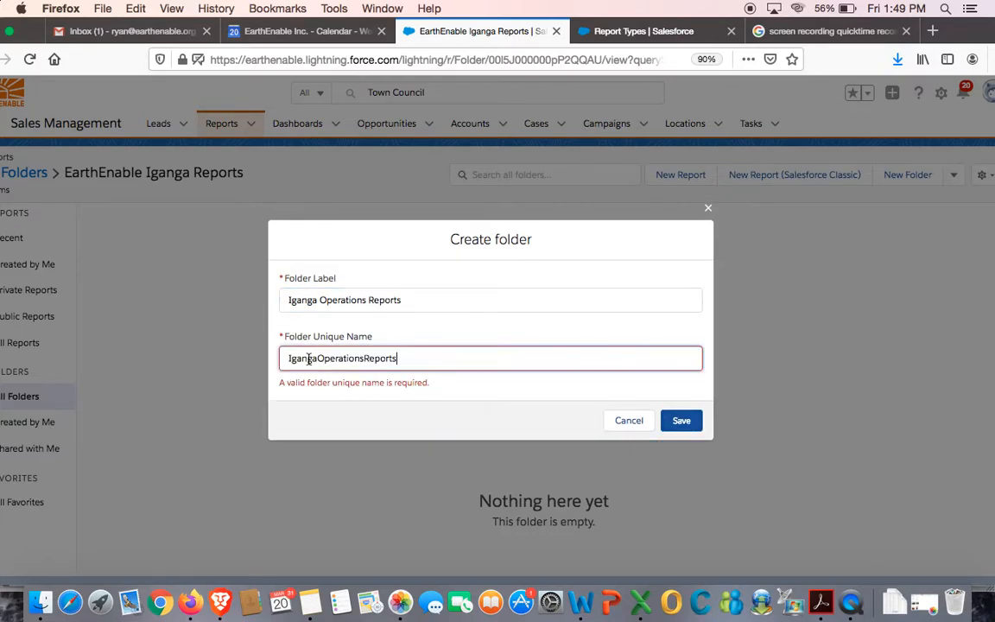
left_click(679, 423)
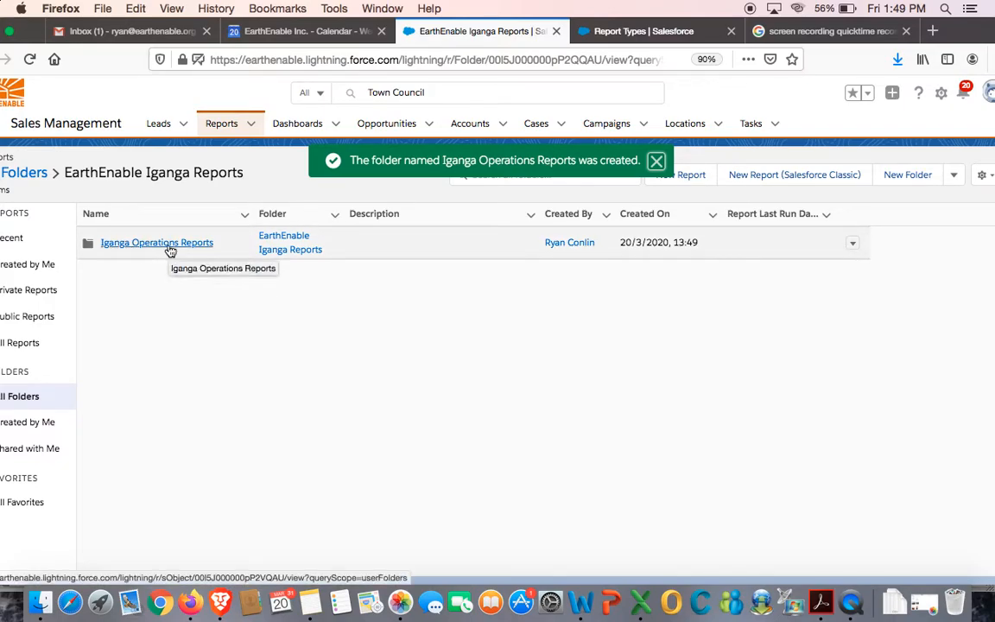
Open the Jinja Operations Reports folder within Earth Enable Jinja Reports to check its subfolders.
left_click(19, 396)
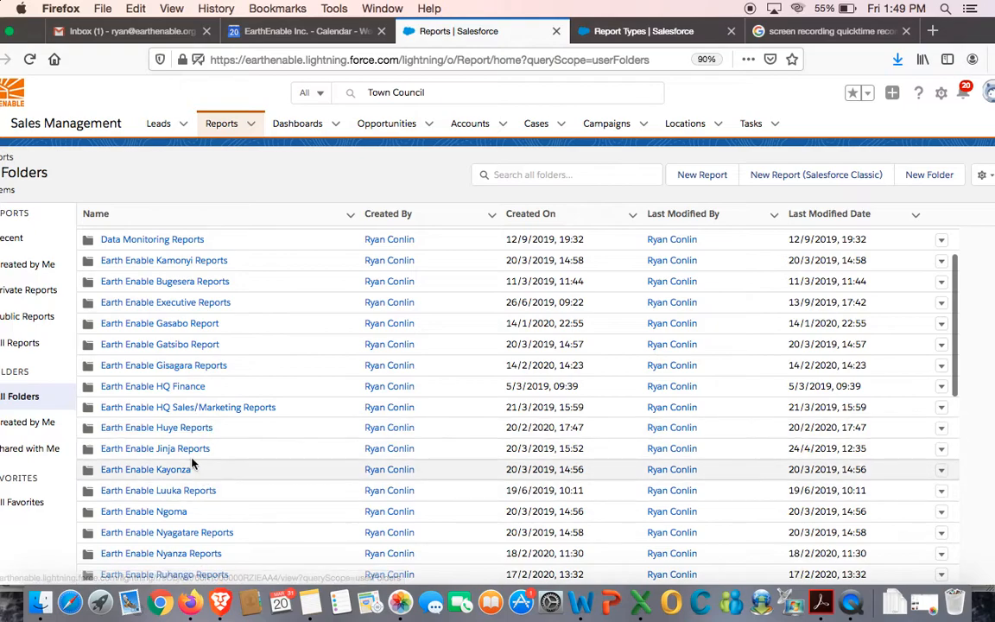
left_click(186, 450)
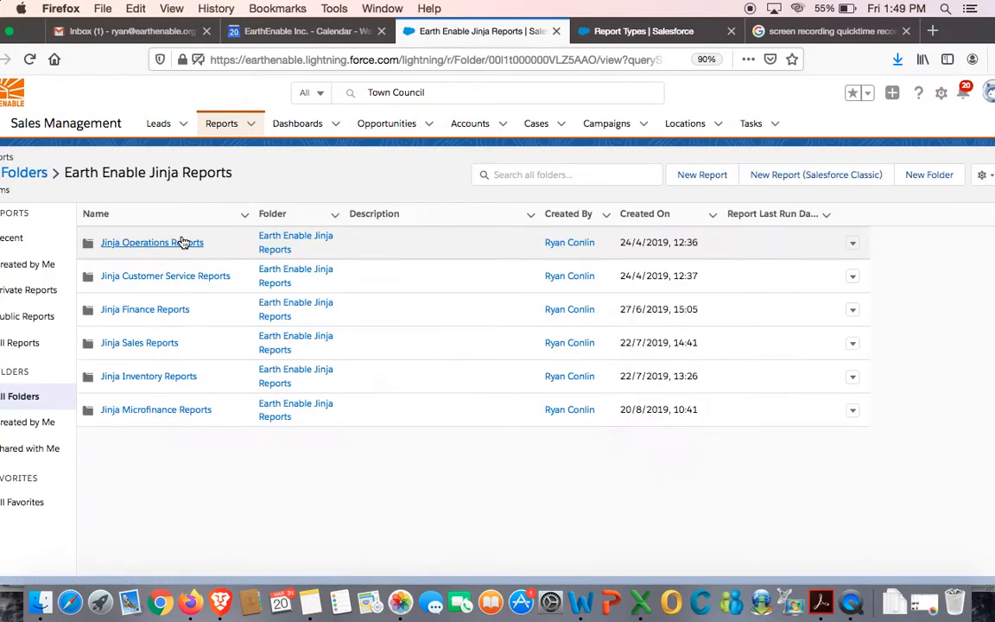
left_click(155, 249)
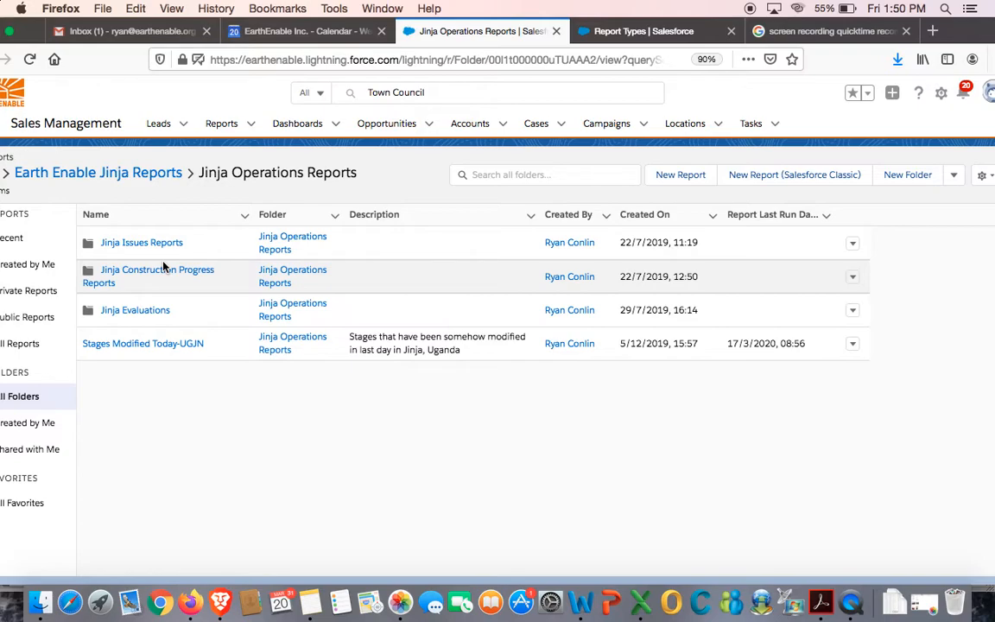
Check which reports the Jinja Construction Progress Reports folder holds within Jinja Operations Reports.
left_click(112, 277)
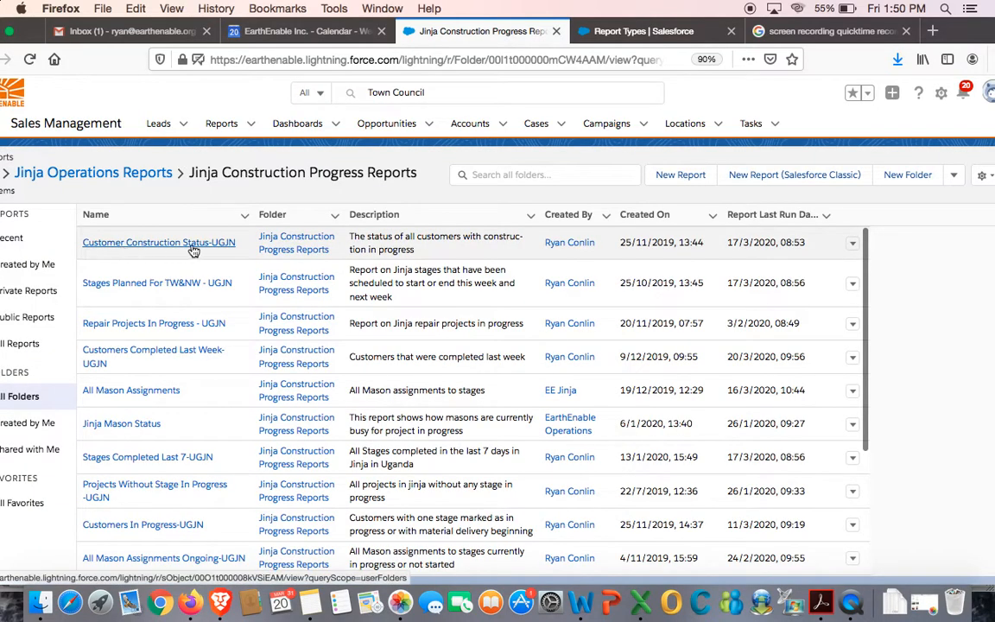
left_click(157, 180)
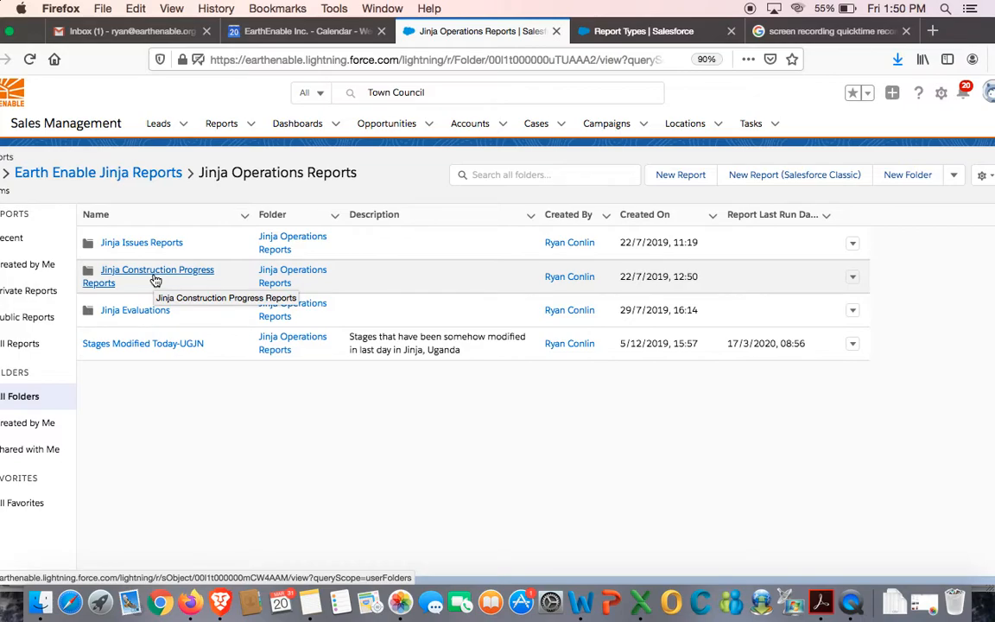
left_click(155, 281)
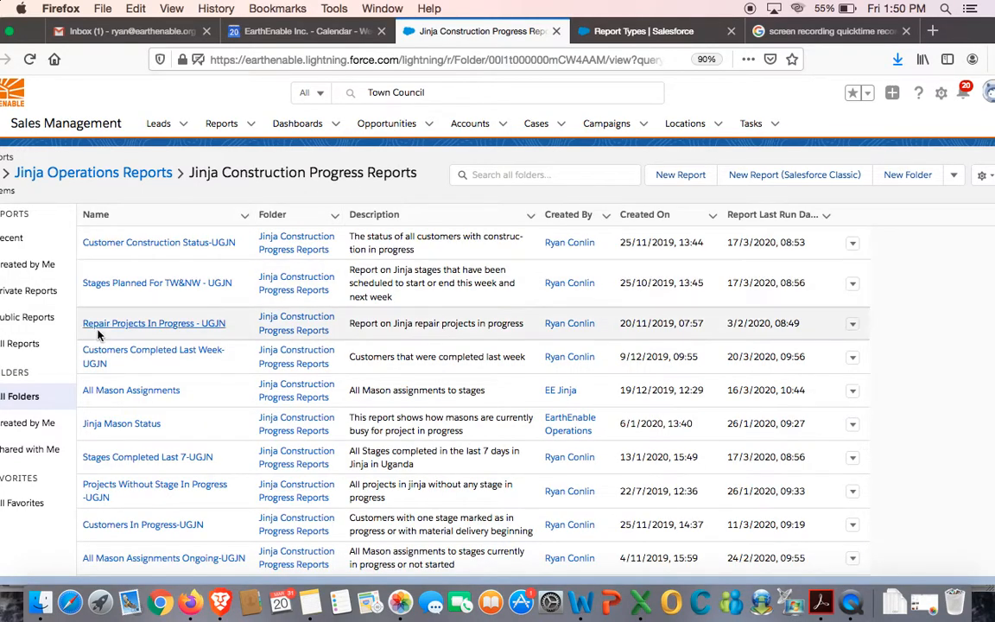
Return to the list of all report folders and open Iganga Operations Reports inside EarthEnable Iganga Reports.
left_click(28, 399)
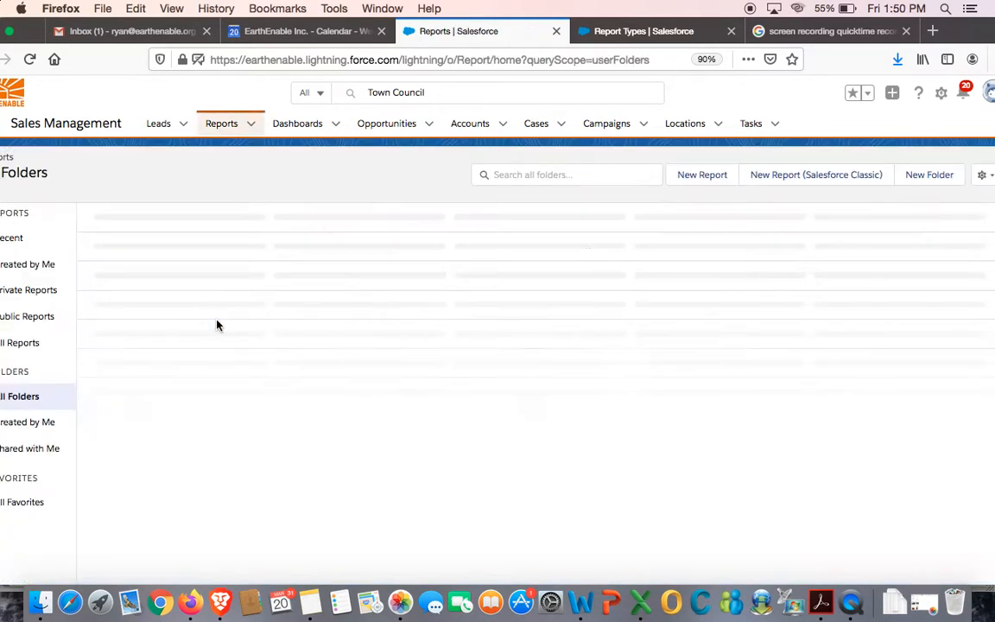
scroll(215, 324, "down", 3)
scroll(217, 372, "down", 3)
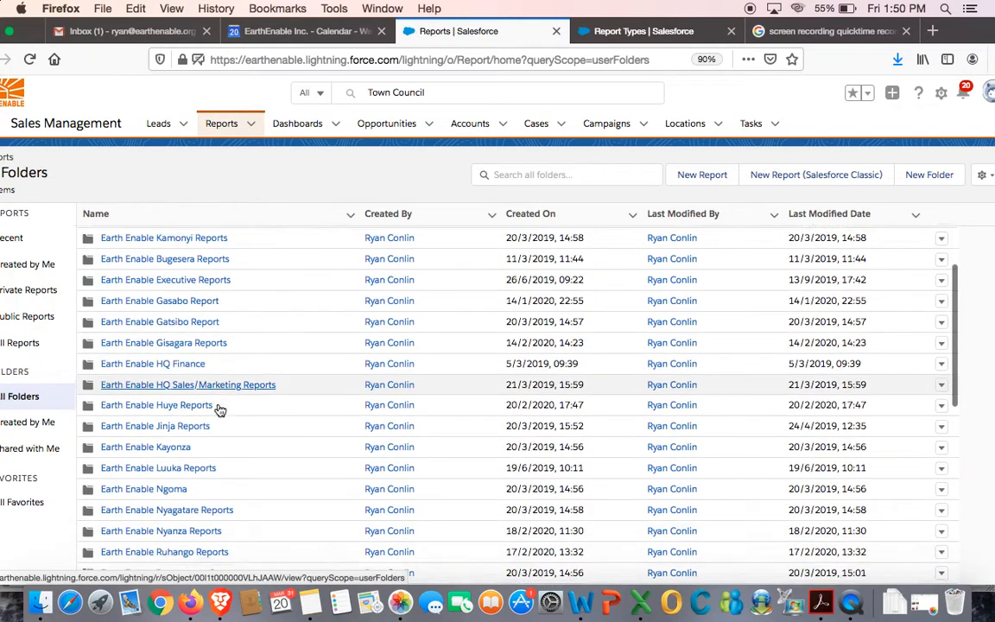
scroll(215, 518, "down", 1)
left_click(195, 533)
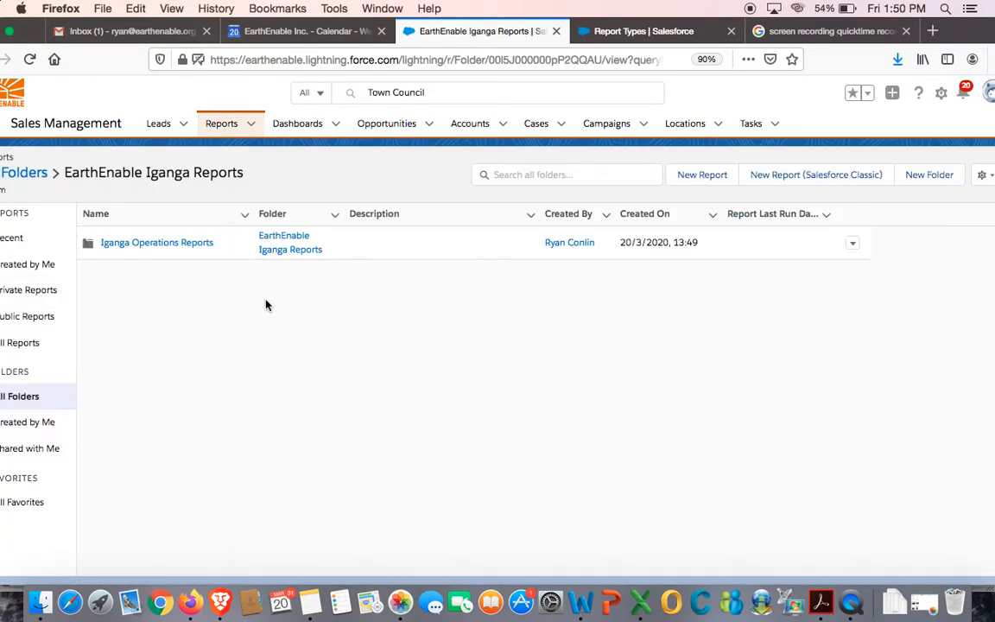
left_click(193, 250)
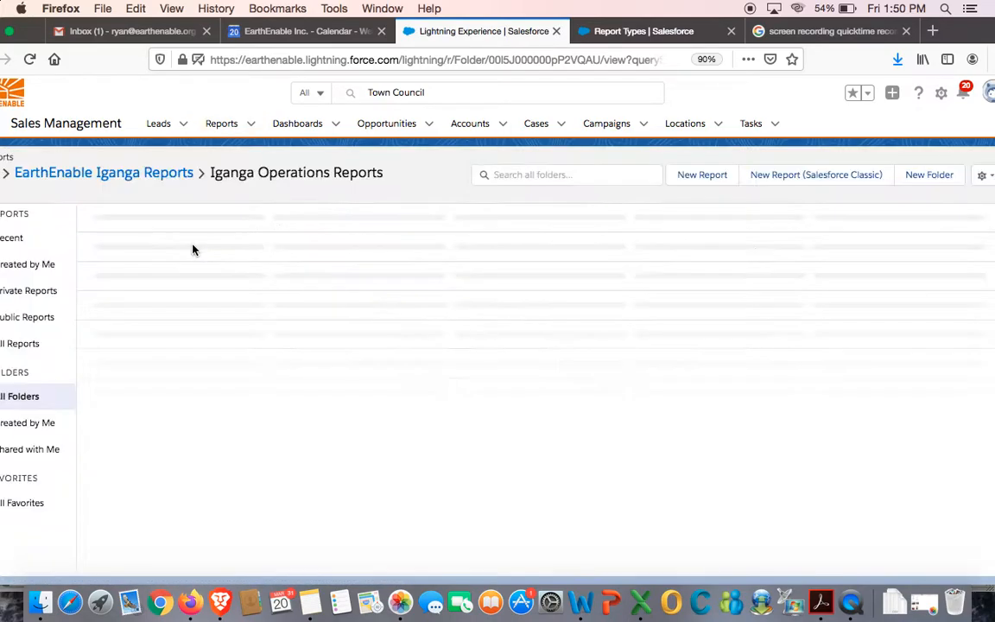
Create a subfolder labelled "Iganga Construction Progress" in Iganga Operations Reports, with its unique name filled in.
left_click(912, 177)
type("I")
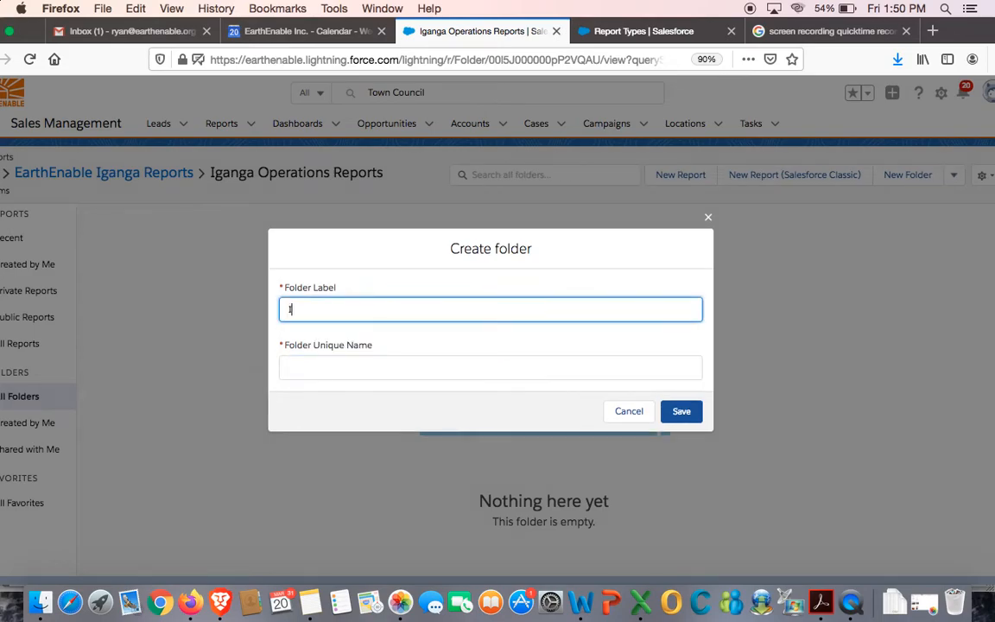
type("ganga Construction P")
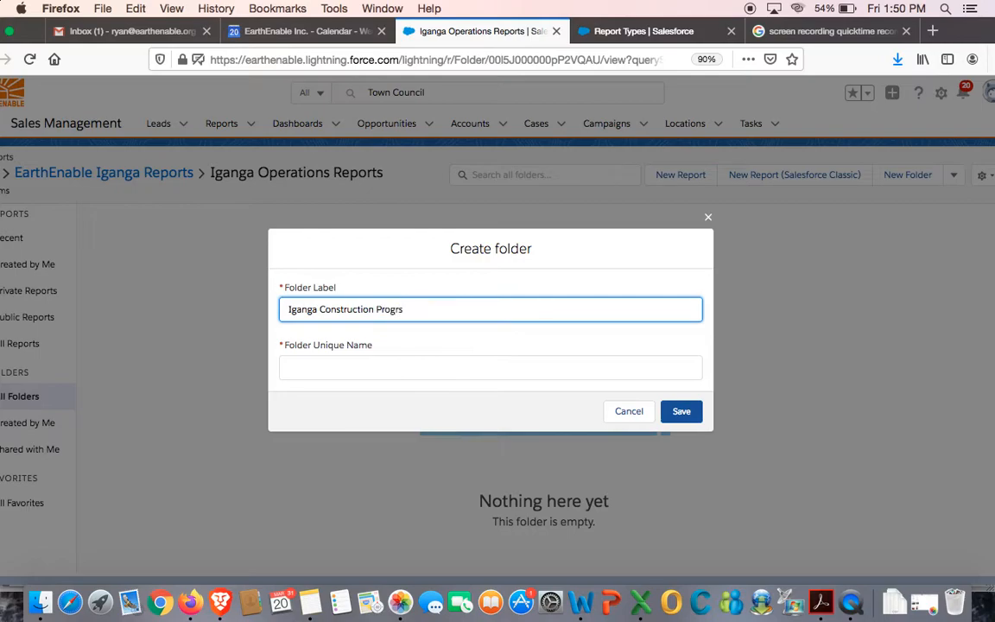
type("rogress")
left_click(322, 371)
left_click(681, 411)
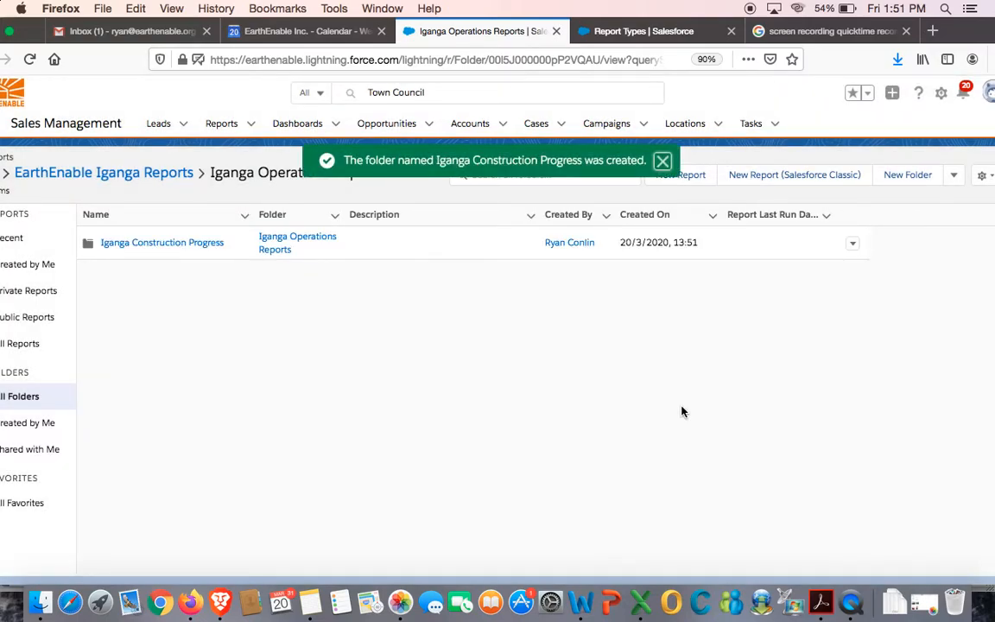
Load earthenable.lightning.force.com in the browser tab that shows the Report Types page.
left_click(598, 34)
left_click(527, 55)
key("BackSpace")
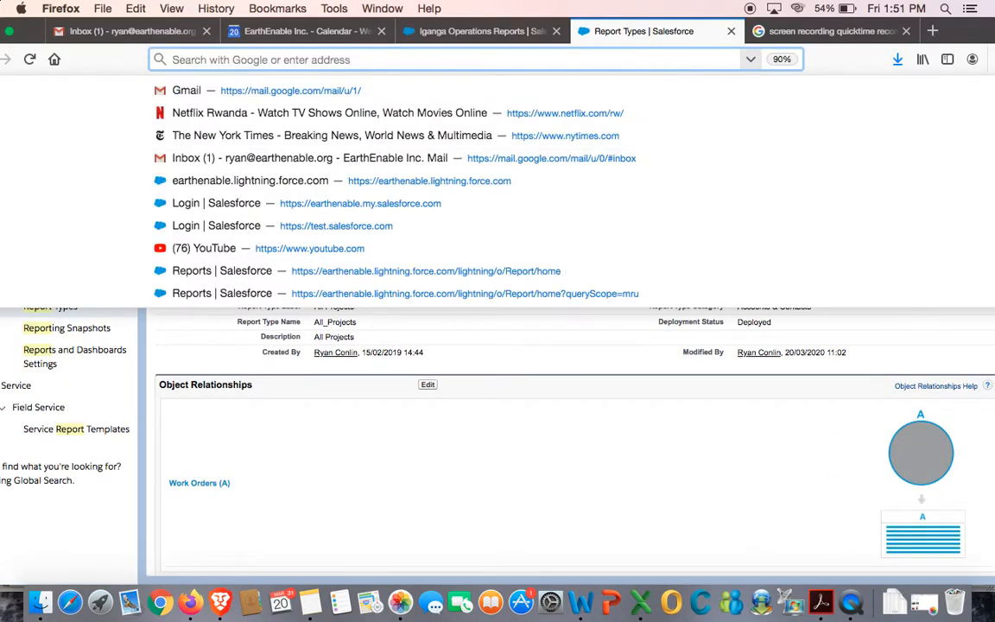
type("earthenable.lightning.force.com/")
key("Return")
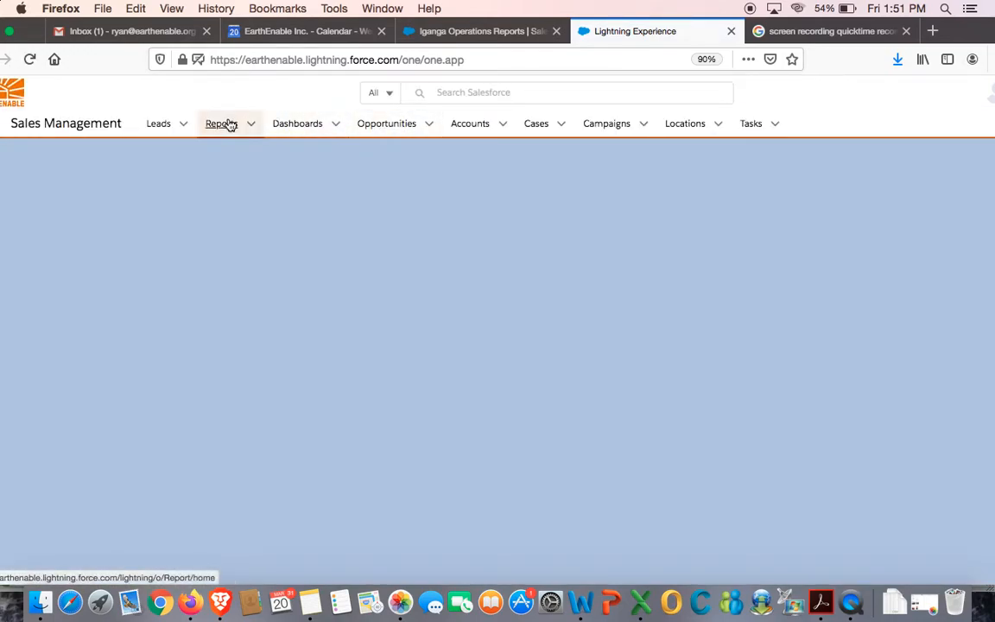
In the second Salesforce tab, open Jinja Operations Reports inside Earth Enable Jinja Reports as a reference for the Iganga folders.
left_click(220, 123)
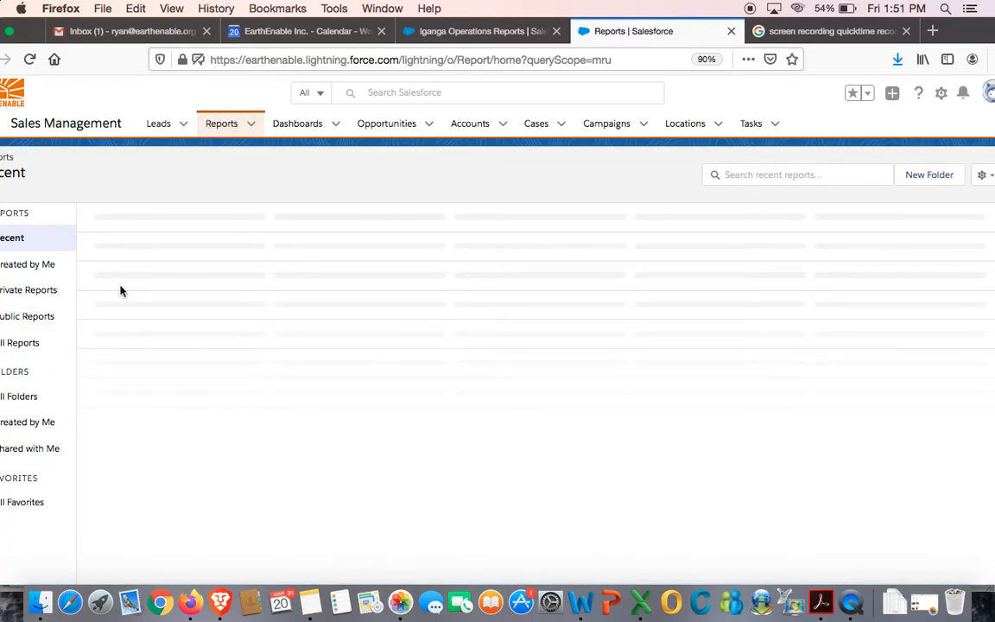
left_click(30, 396)
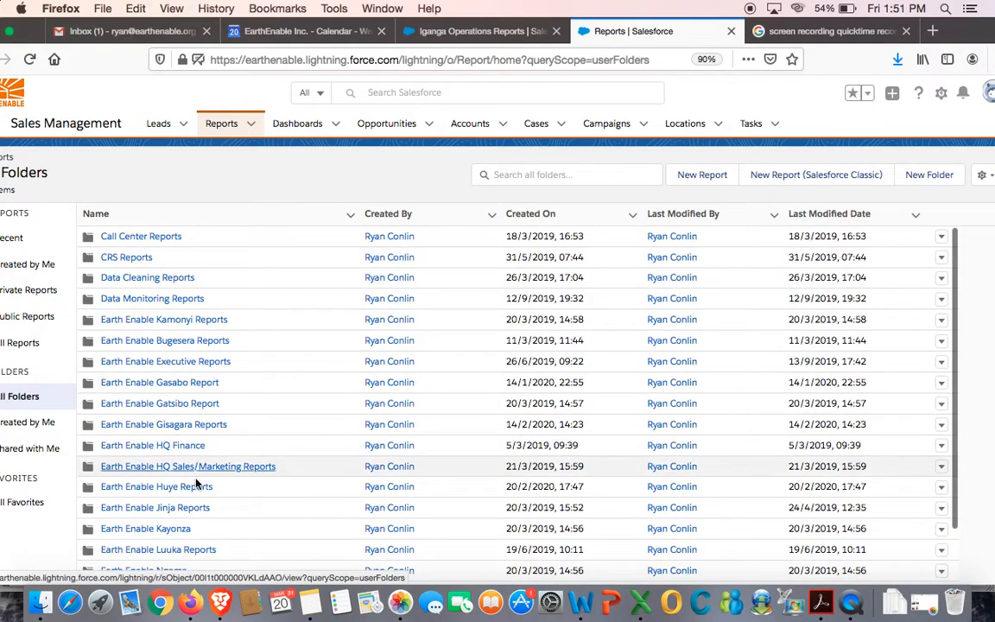
left_click(192, 510)
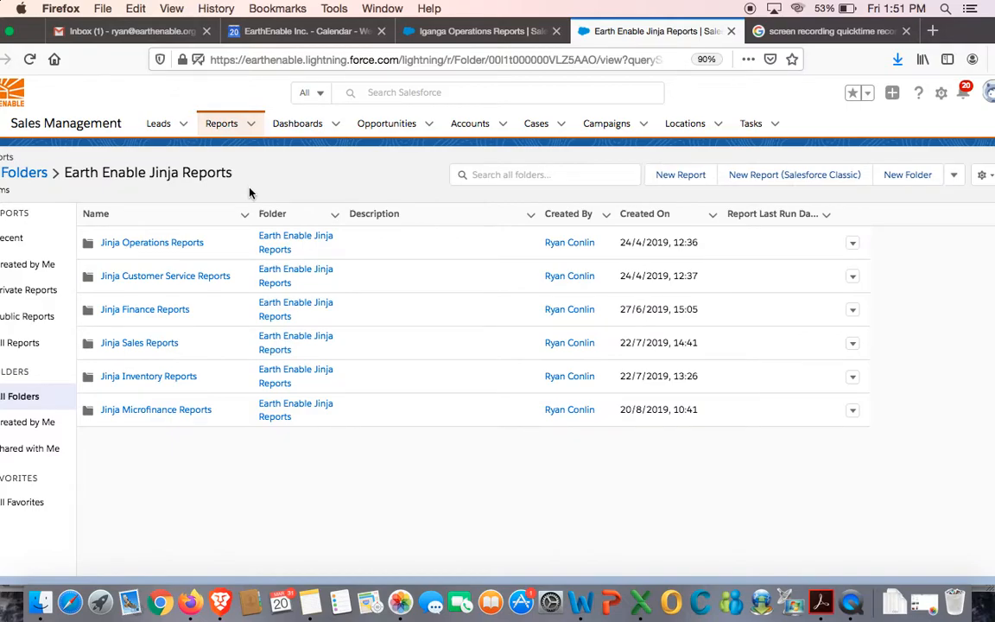
left_click(466, 32)
left_click(658, 31)
left_click(159, 245)
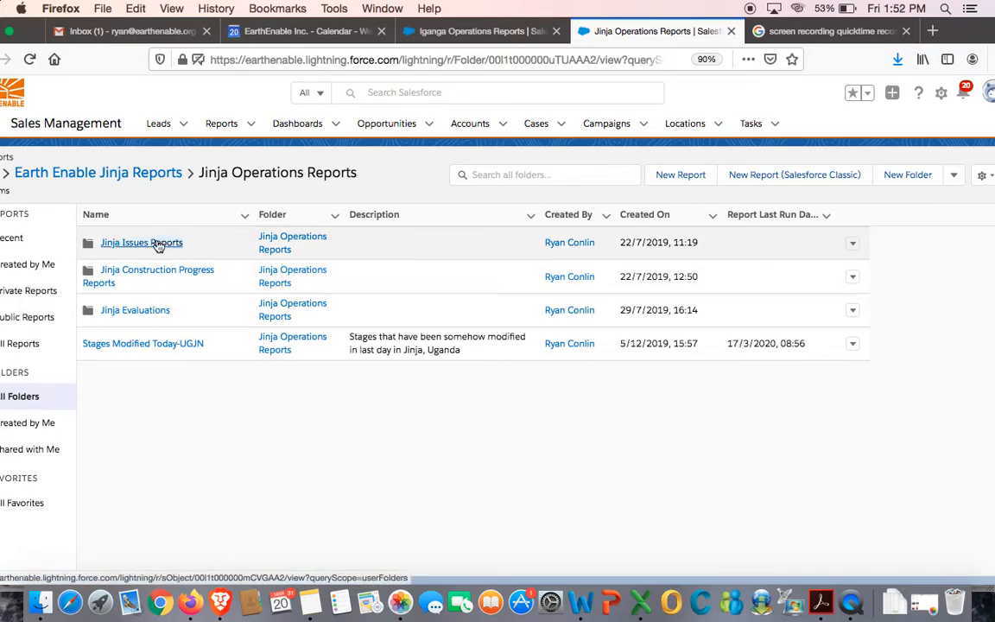
Create a subfolder labelled "Iganga Issues Reports" in Iganga Operations Reports, with its unique name filled in.
left_click(479, 31)
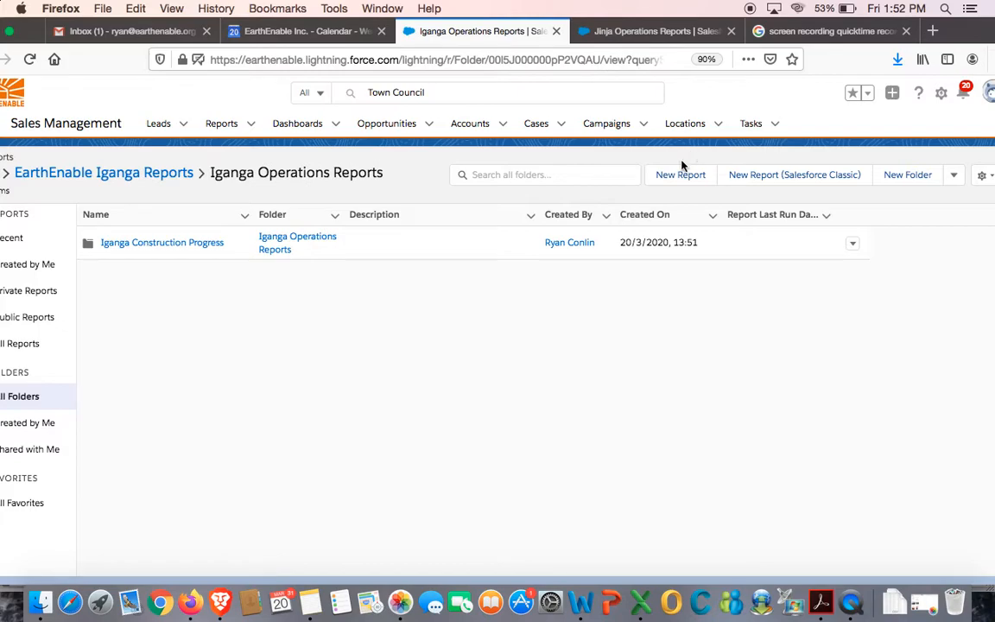
left_click(898, 183)
type("Iga")
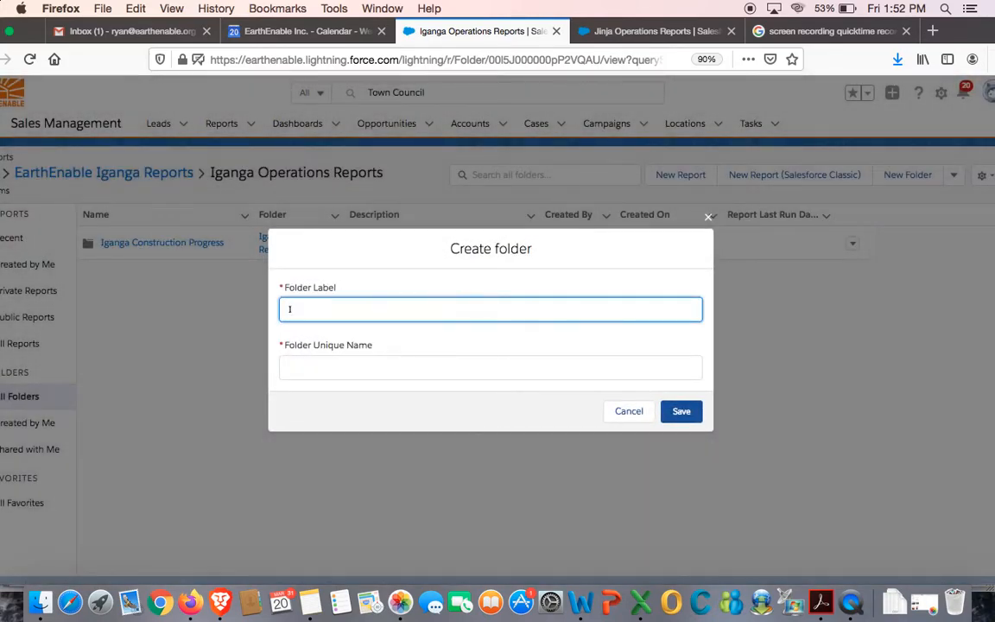
type("nga ")
type("Isu")
type("ues")
type(" Reports")
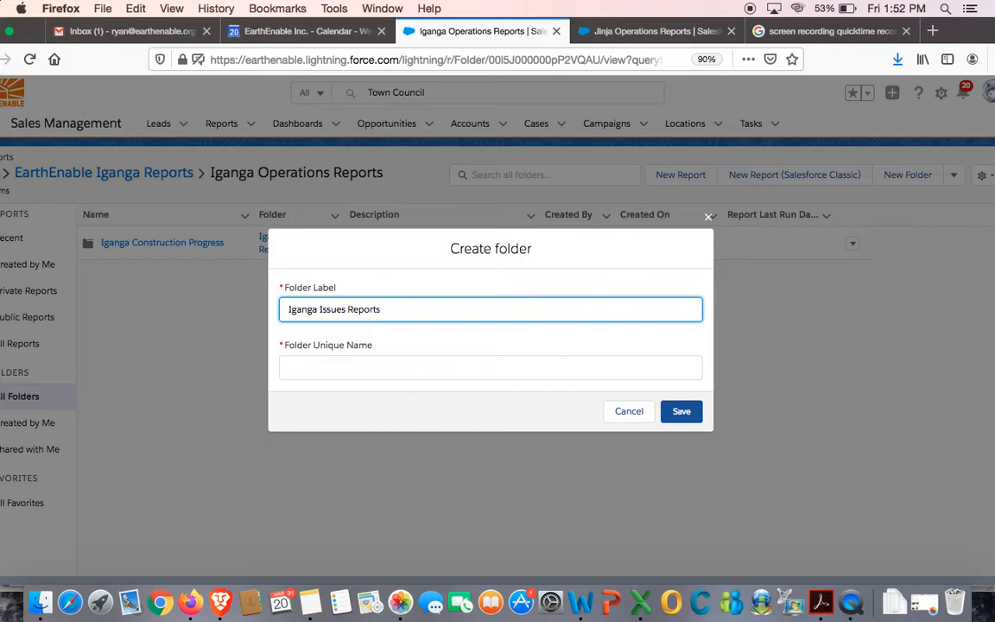
left_click(415, 368)
left_click(695, 417)
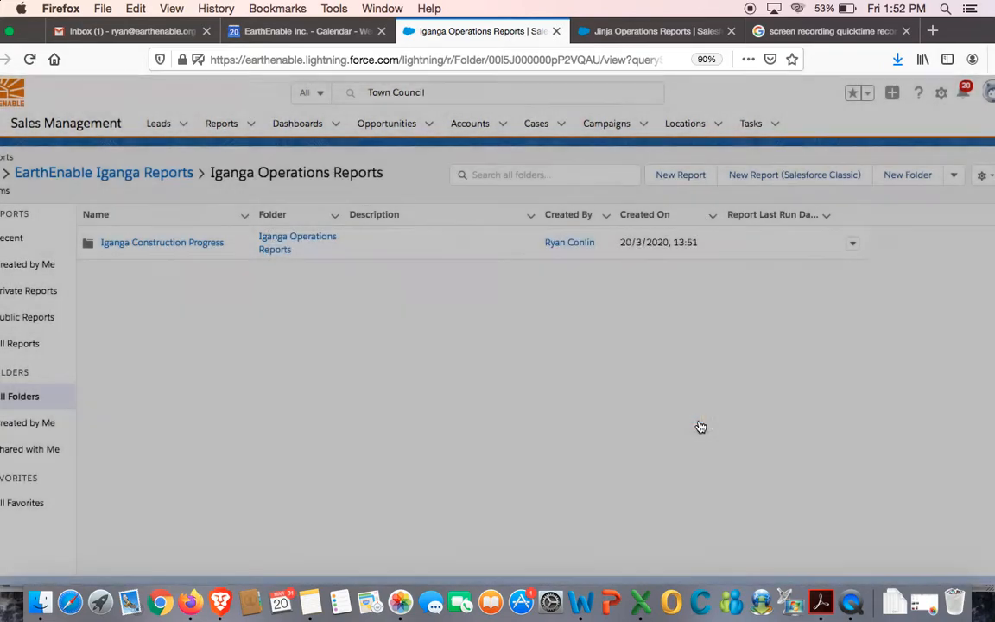
Following the Jinja subfolder naming, create an "Iganga Evaluations" subfolder with the unique name IgangaEvaluations in Iganga Operations Reports.
left_click(596, 31)
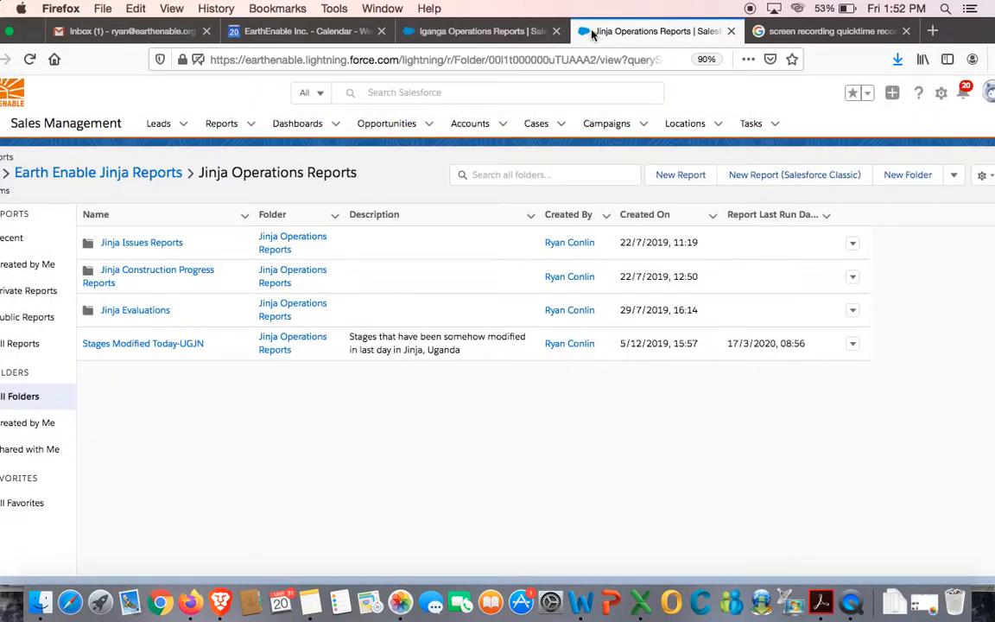
left_click(448, 35)
left_click(906, 174)
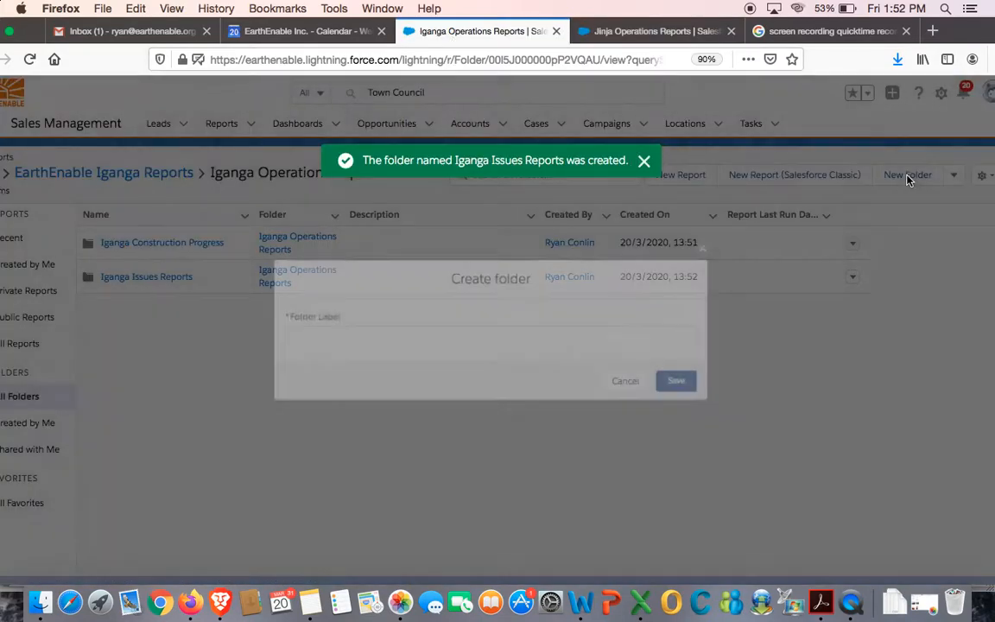
type("Jinj")
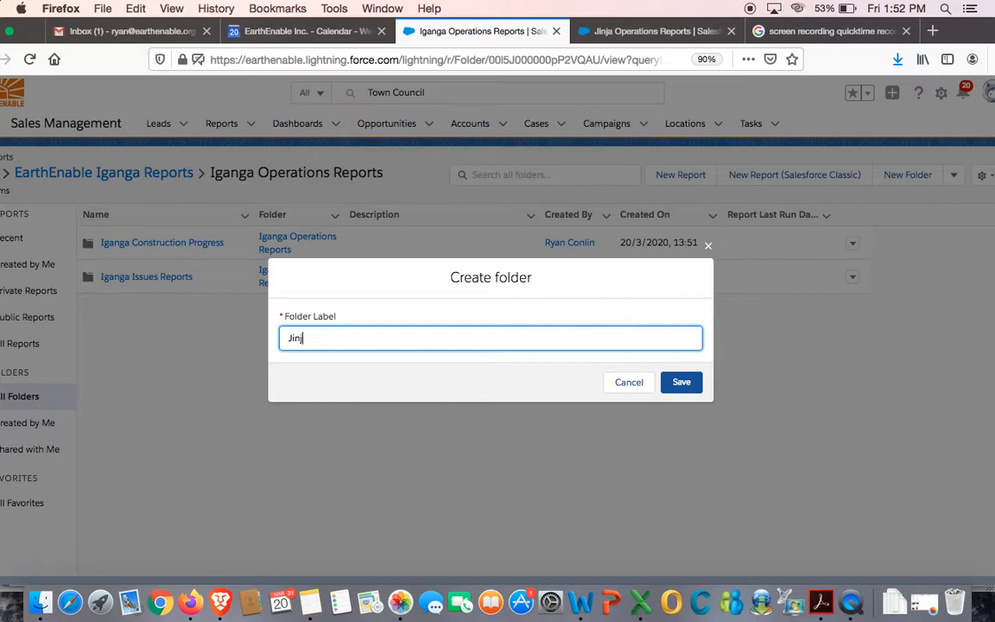
key("BackSpace")
key("BackSpace")
key("BackSpace")
key("BackSpace")
key("BackSpace")
type("Ig")
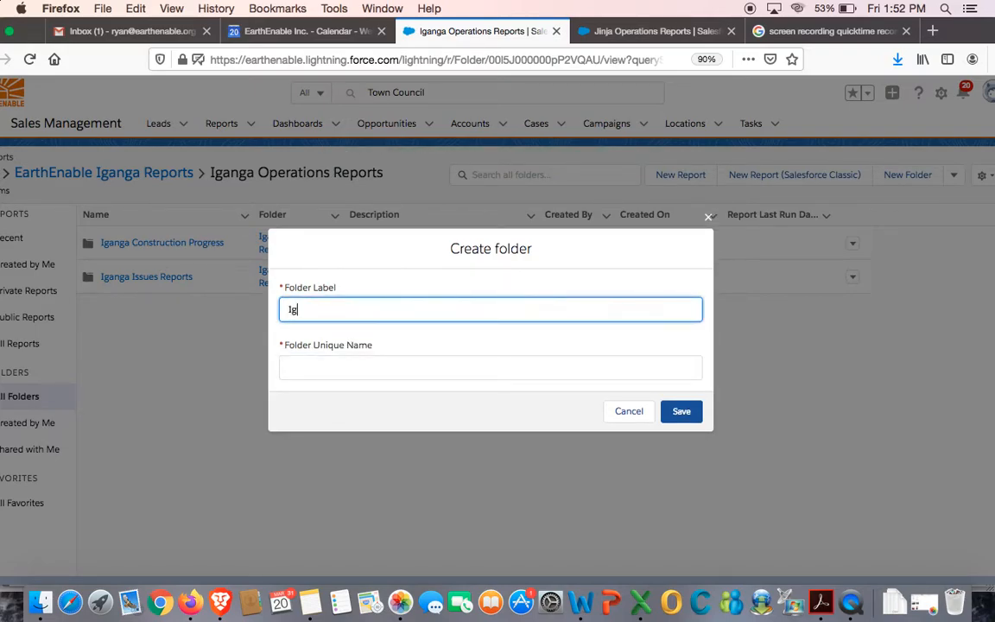
type("anga")
left_click(637, 32)
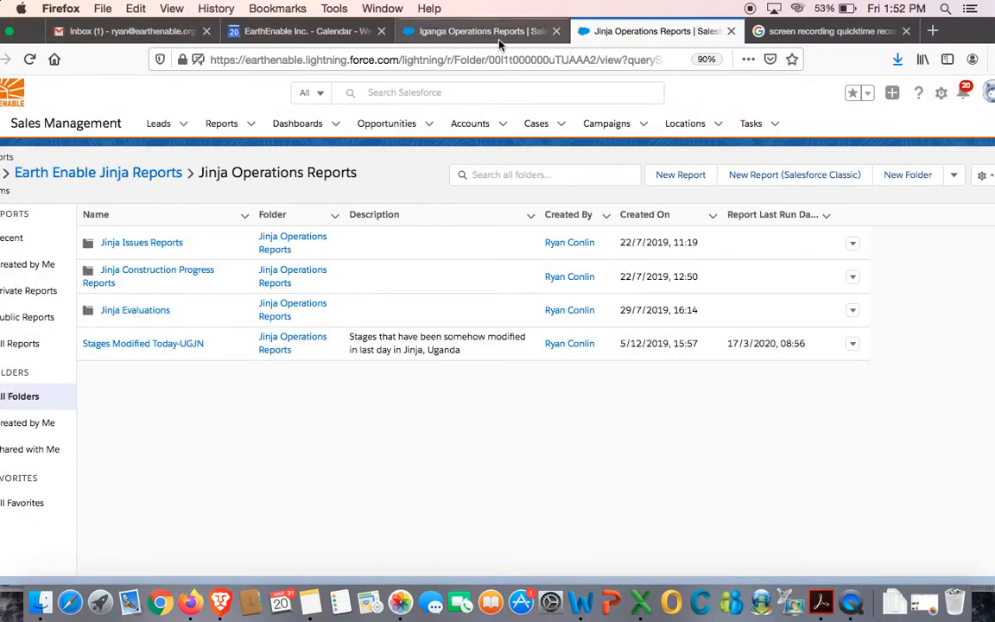
left_click(448, 33)
type("Evaluations")
left_click(299, 366)
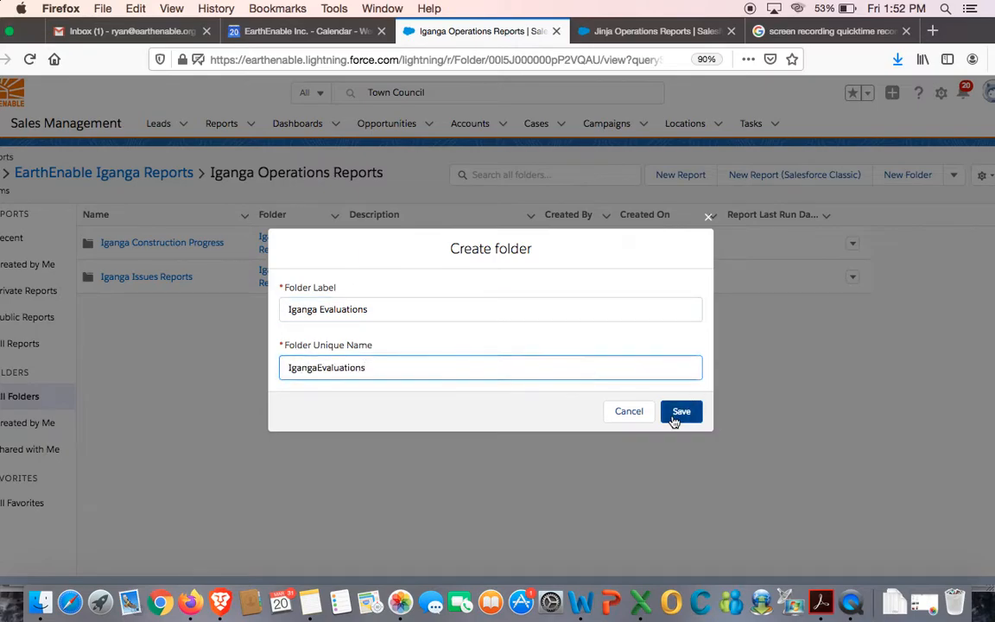
left_click(680, 413)
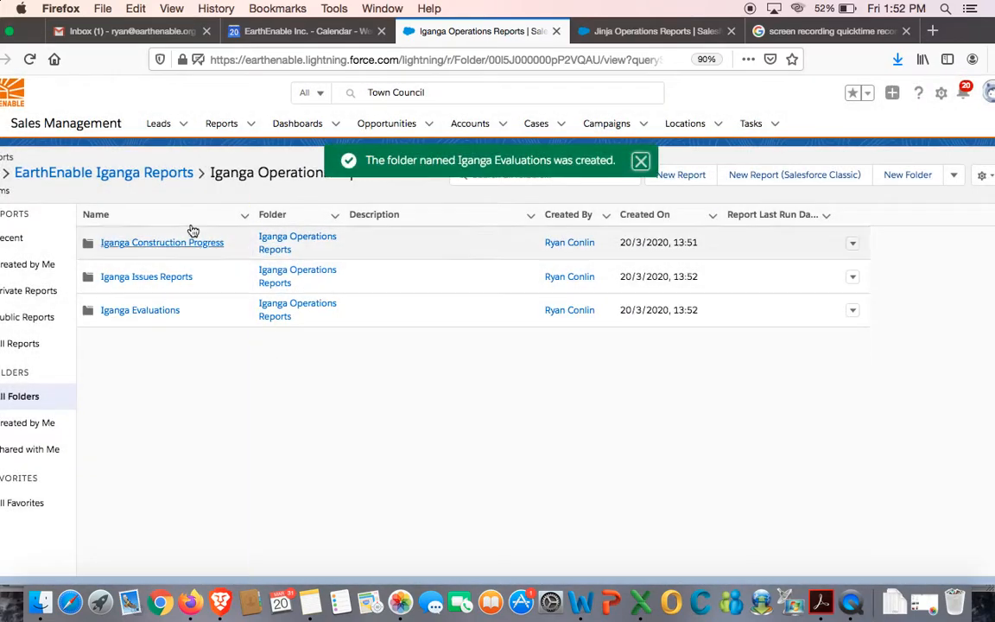
Check the contents of Jinja Customer Service Reports and return to the Earth Enable Jinja Reports folder.
left_click(598, 31)
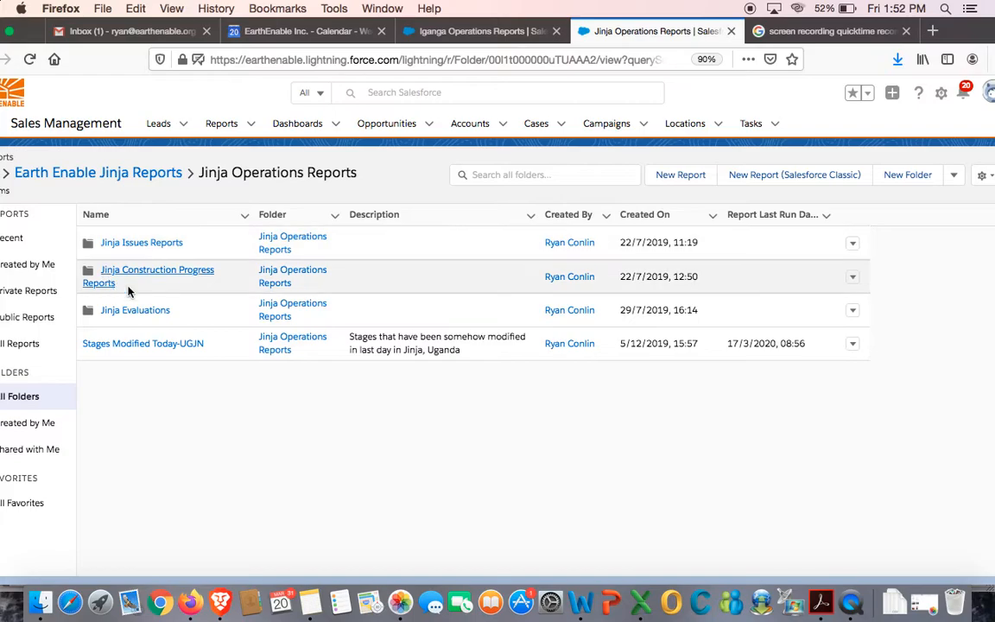
left_click(149, 178)
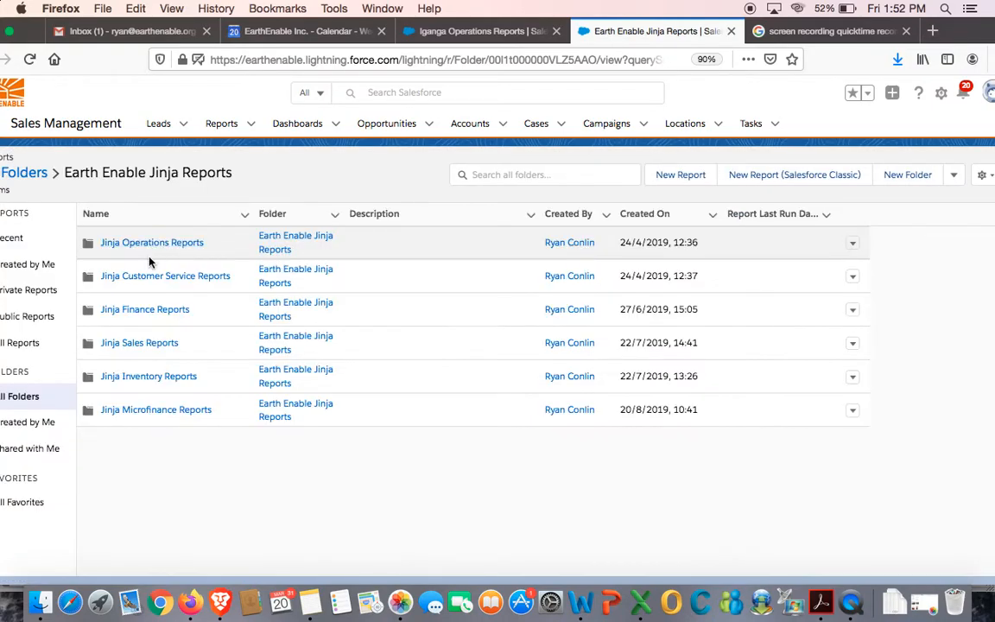
left_click(148, 279)
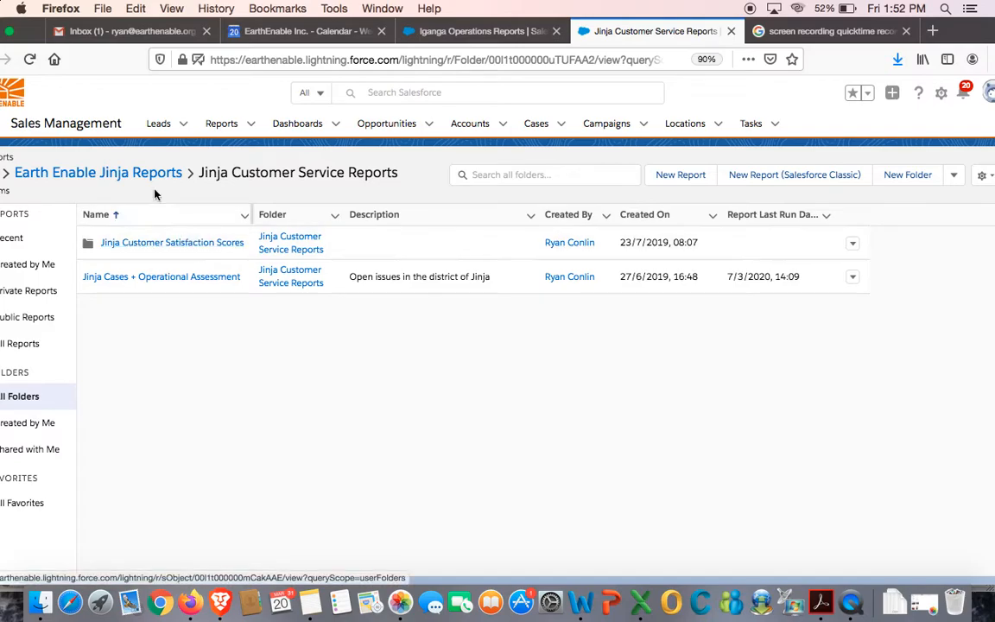
left_click(136, 172)
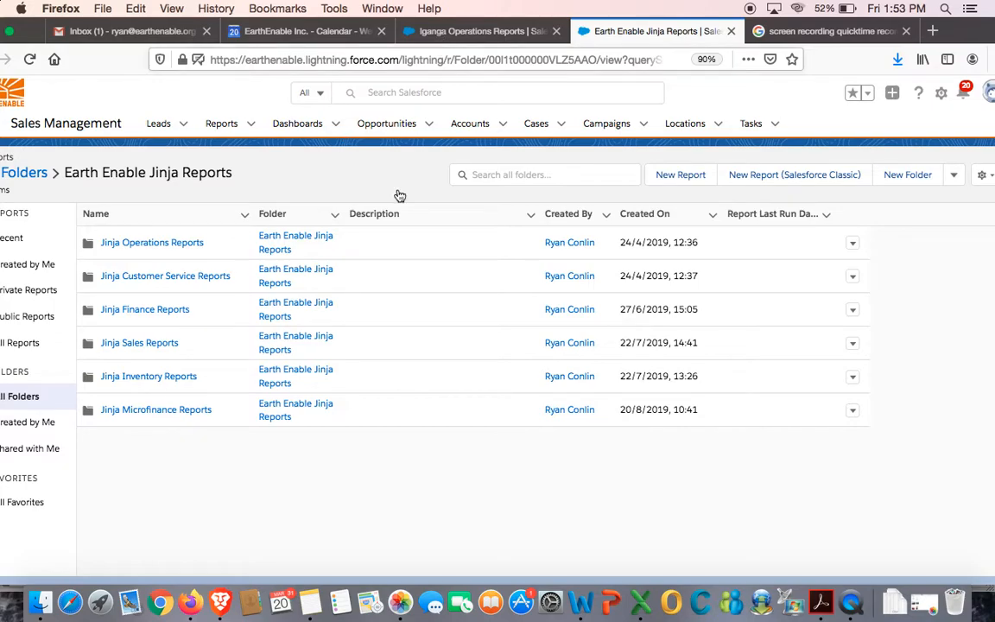
Review the report creation checklist in Notes, then switch back to Firefox and open the Iganga Construction Progress folder.
left_click(314, 603)
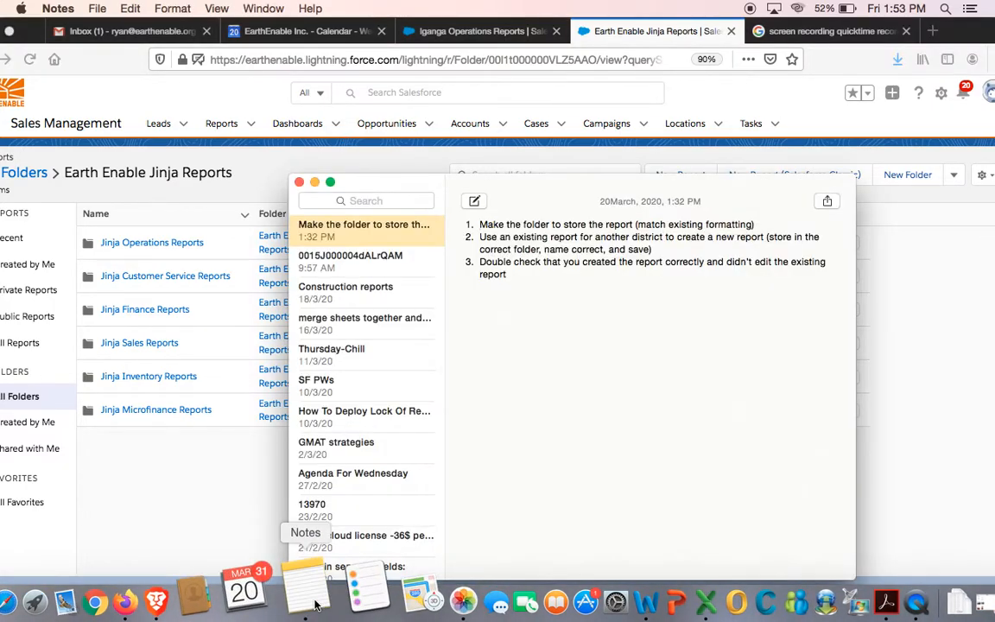
left_click(501, 225)
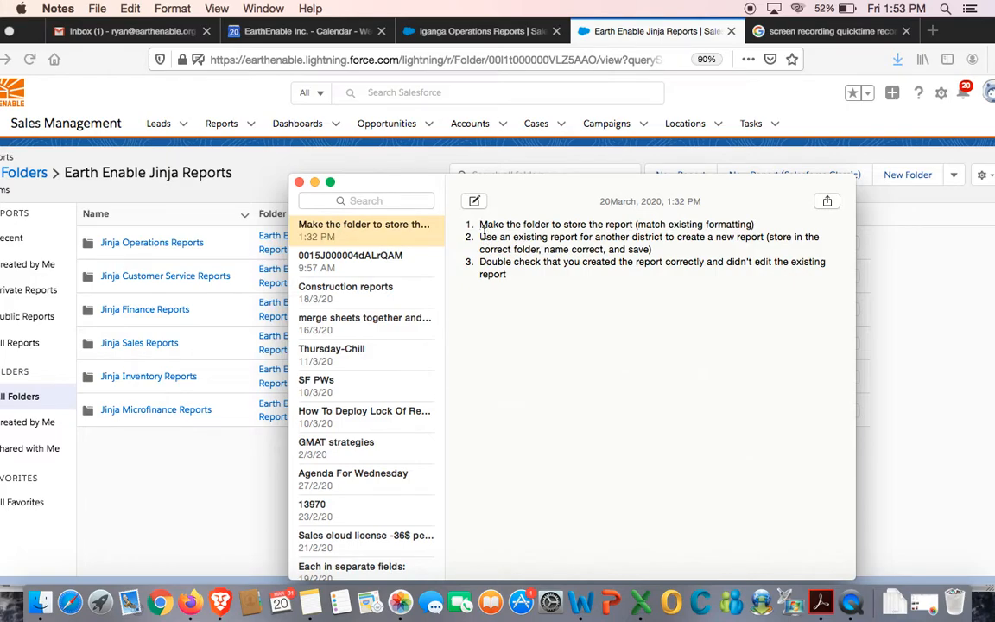
left_click(467, 30)
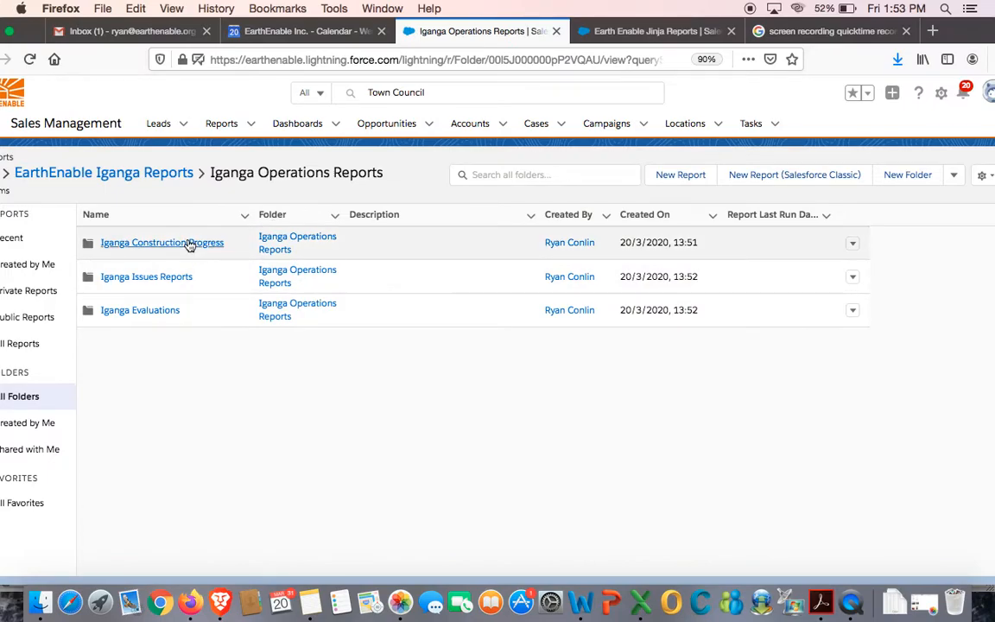
left_click(189, 245)
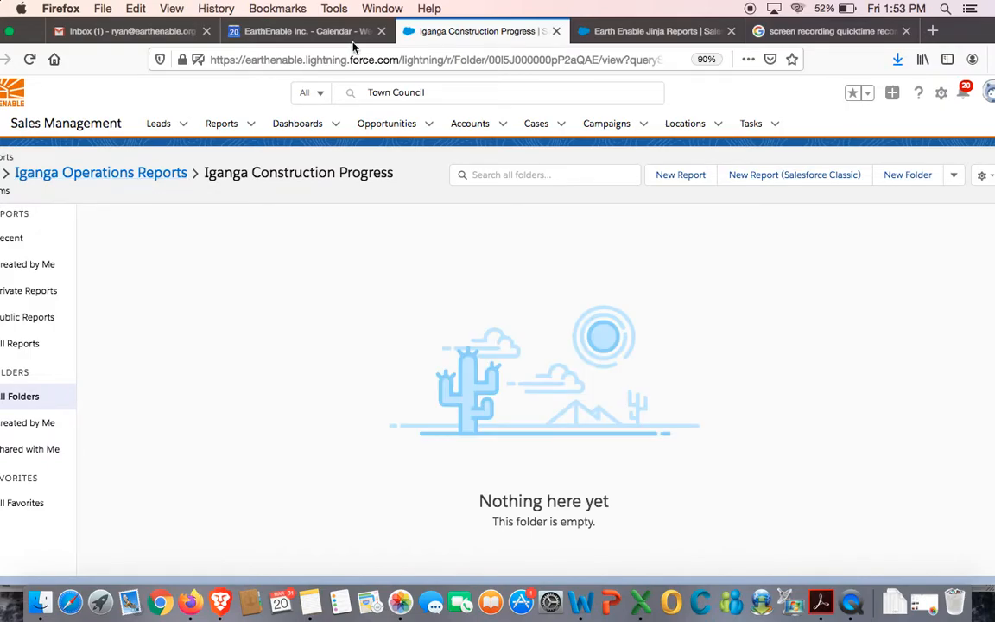
In the Jinja Construction Progress Reports folder, open the Customer Construction Status-UGJN report for editing.
left_click(605, 31)
left_click(162, 247)
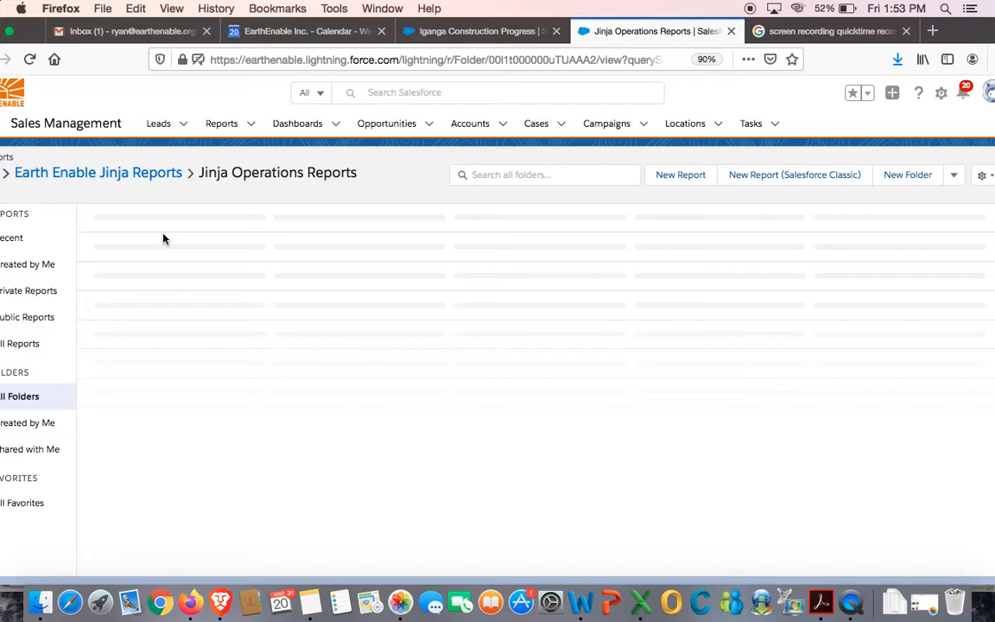
left_click(146, 276)
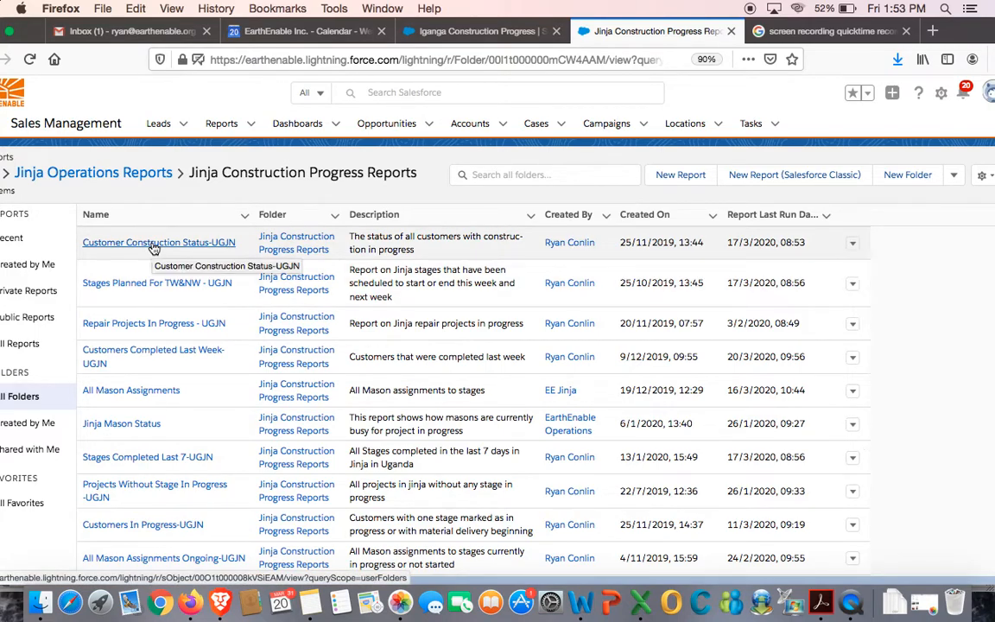
left_click(151, 245)
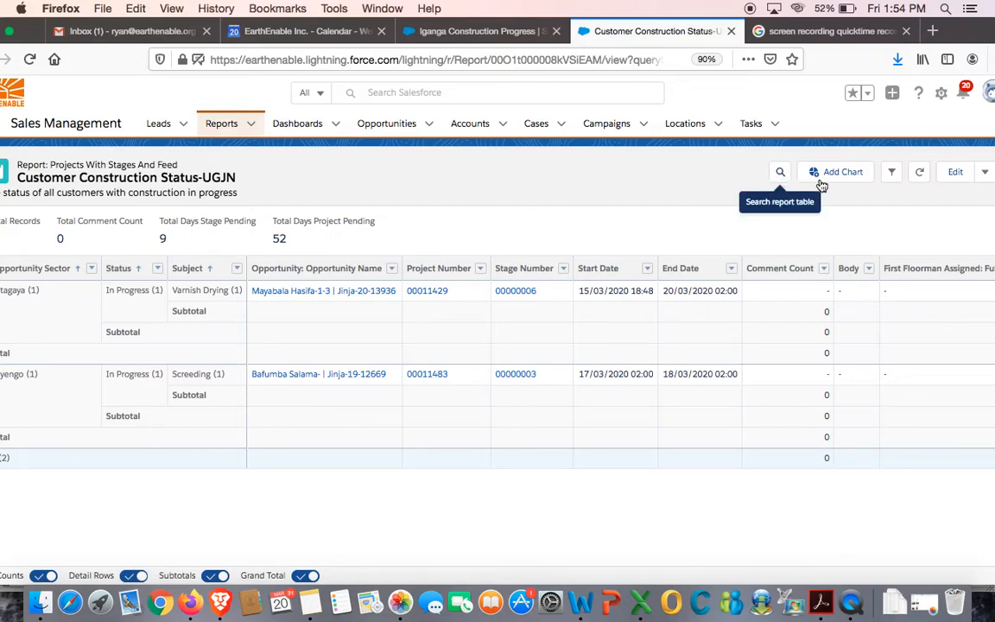
left_click(956, 171)
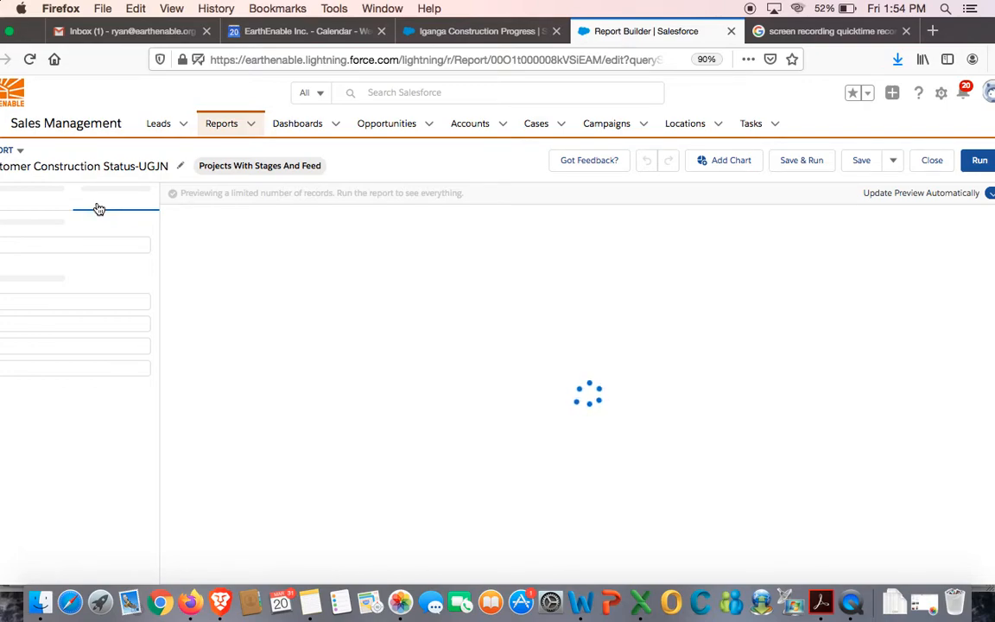
Review the report's filters and set the Opportunity: District filter to contain Iganga.
left_click(101, 201)
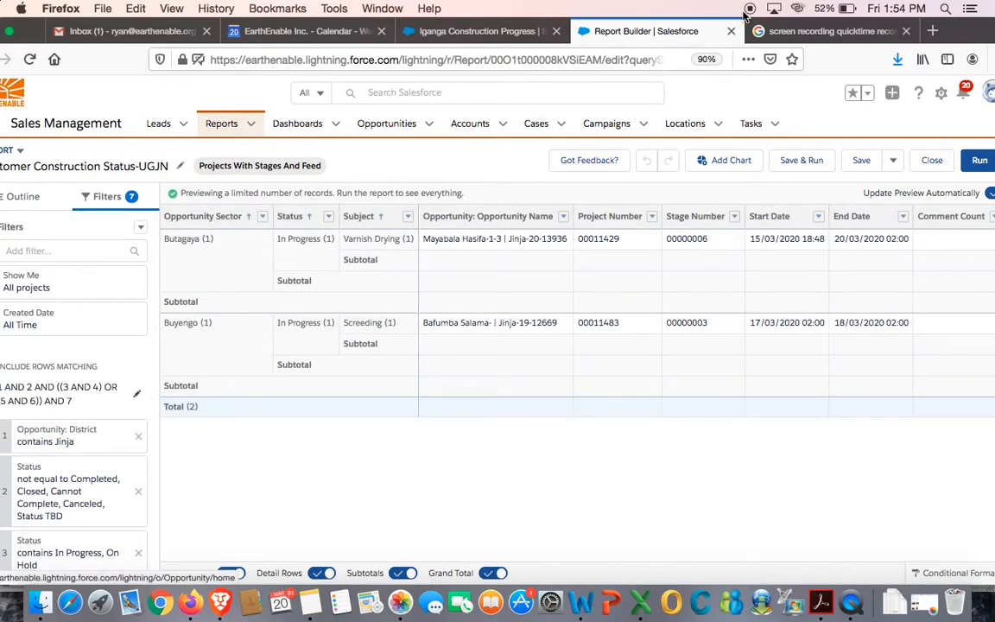
left_click_drag(984, 32, 994, 32)
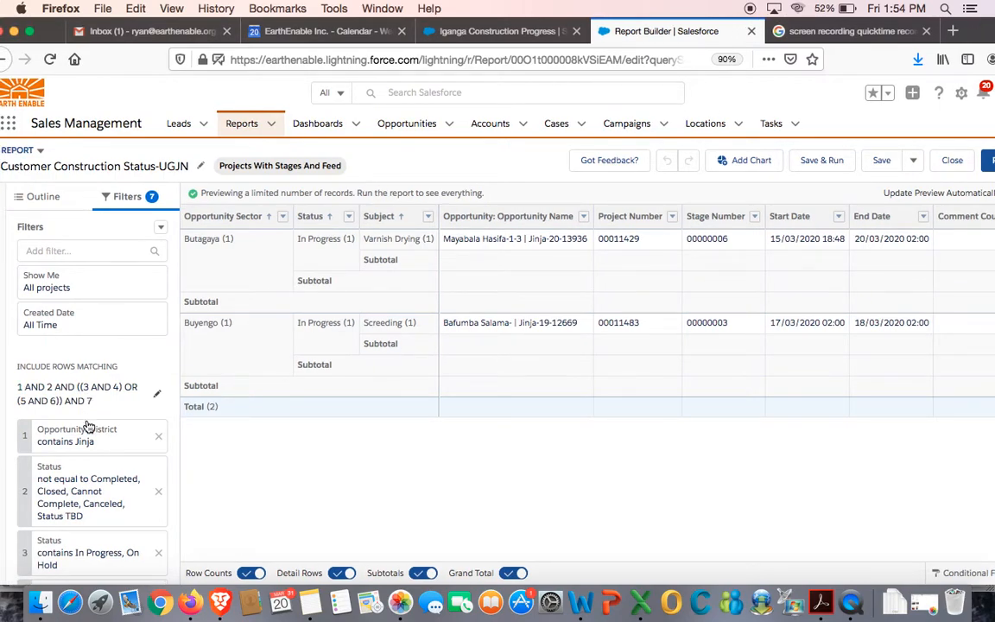
scroll(87, 426, "down", 4)
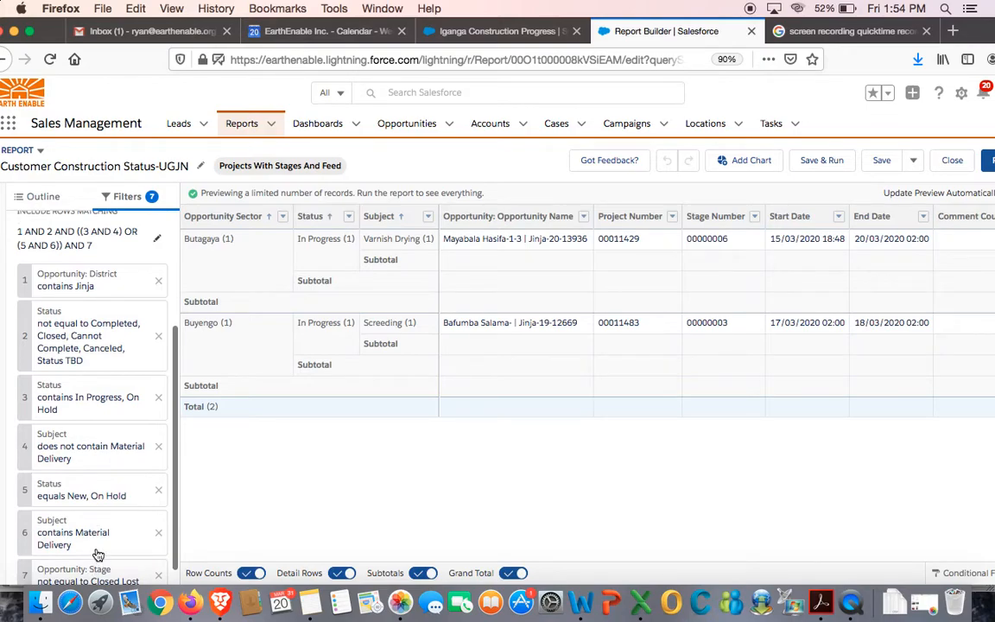
scroll(95, 491, "down", 1)
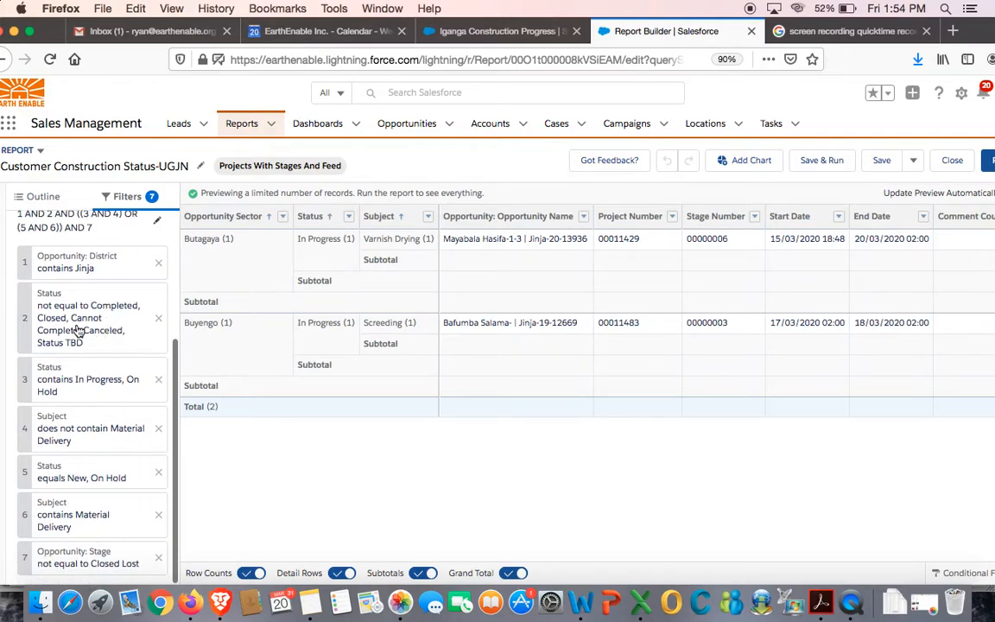
scroll(69, 371, "up", 5)
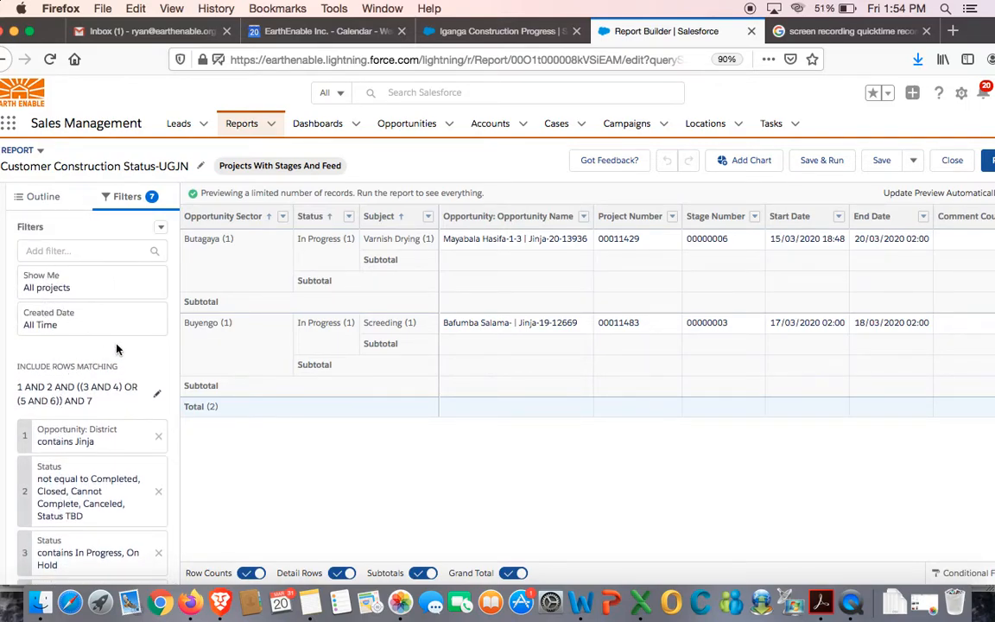
left_click(100, 442)
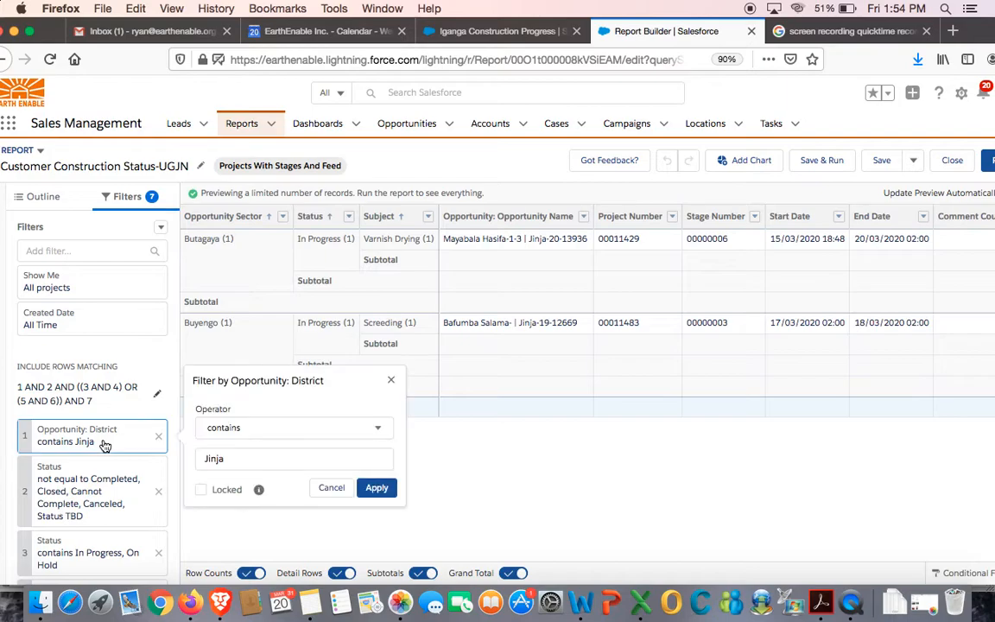
left_click_drag(291, 459, 194, 458)
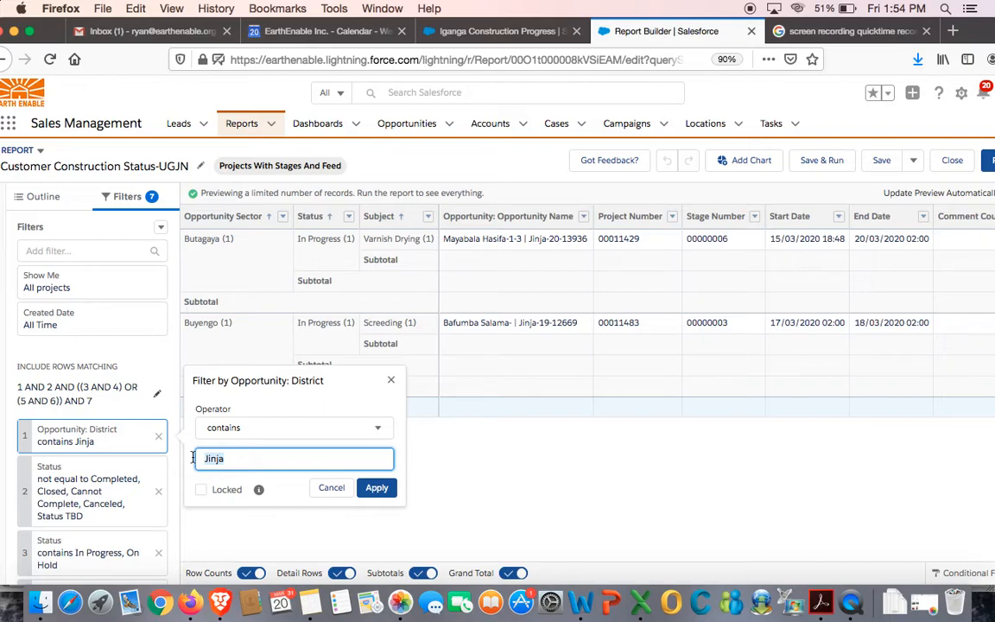
key("BackSpace")
type("Iganga")
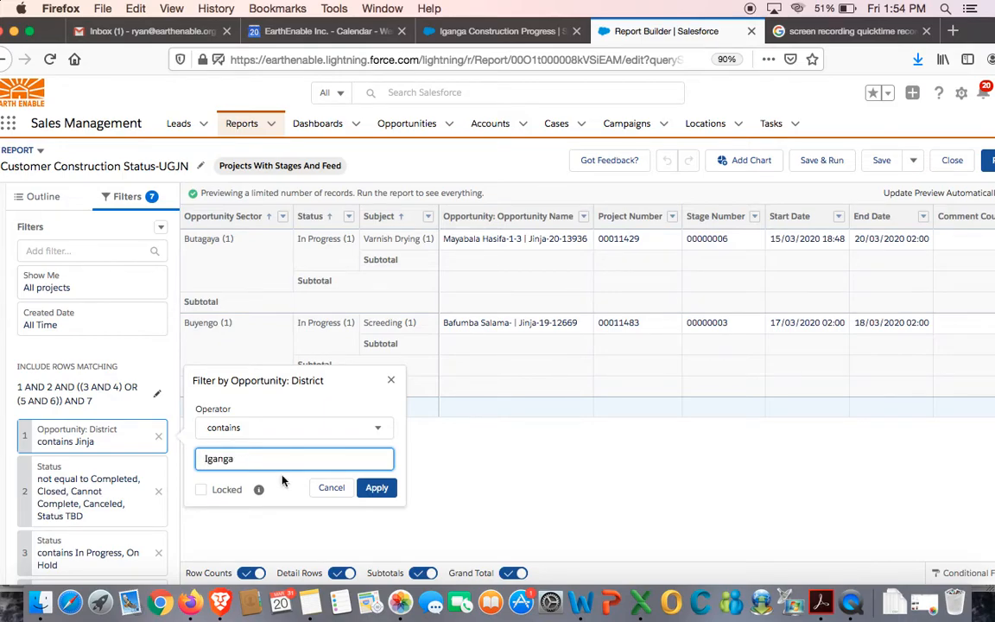
left_click(373, 488)
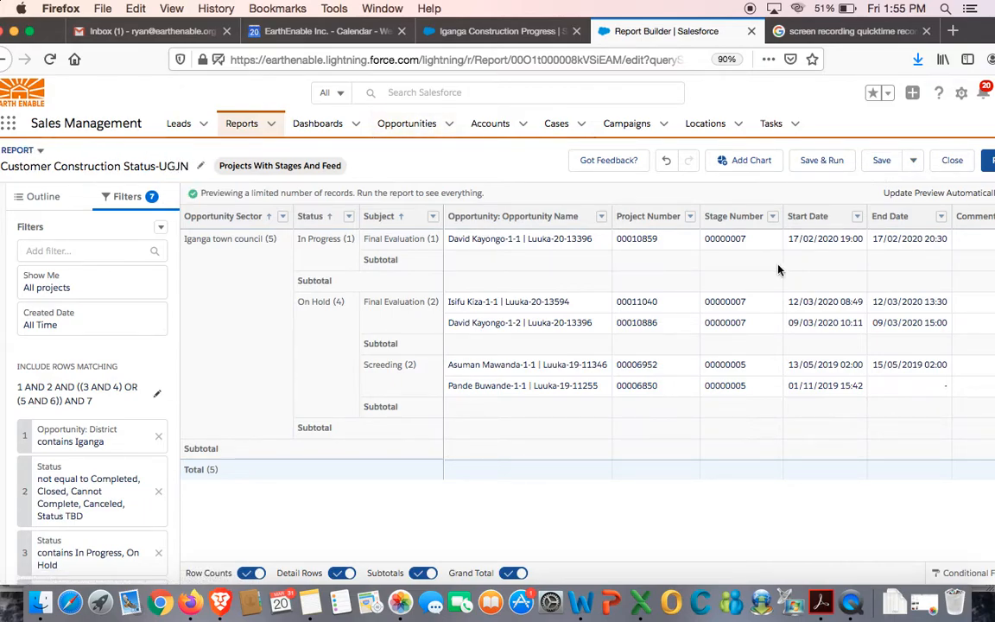
Start saving the edited report as a copy and name it "Customer Construction Status-UGIG".
left_click(916, 161)
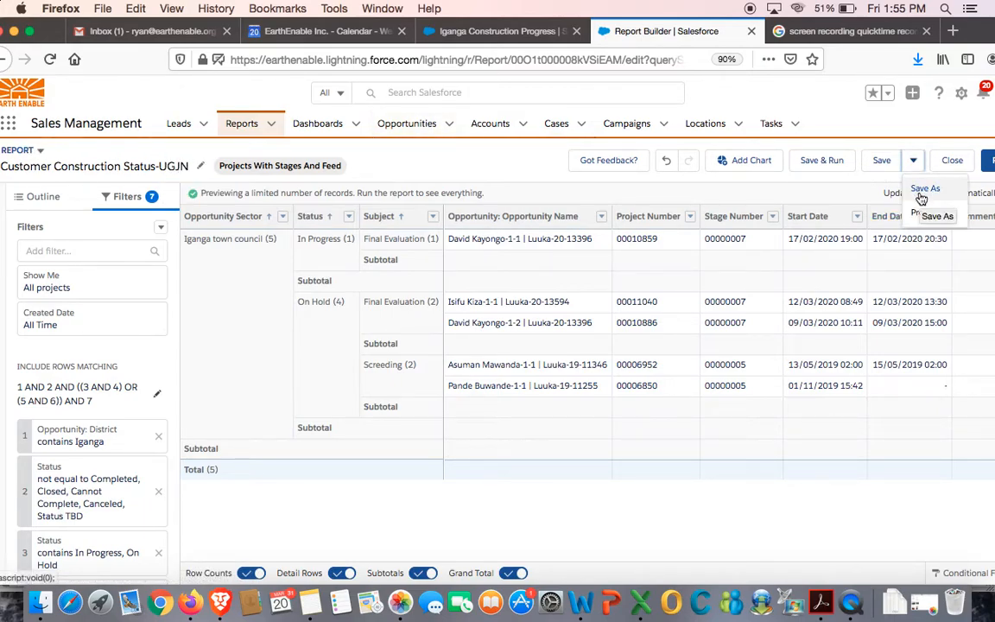
left_click(922, 191)
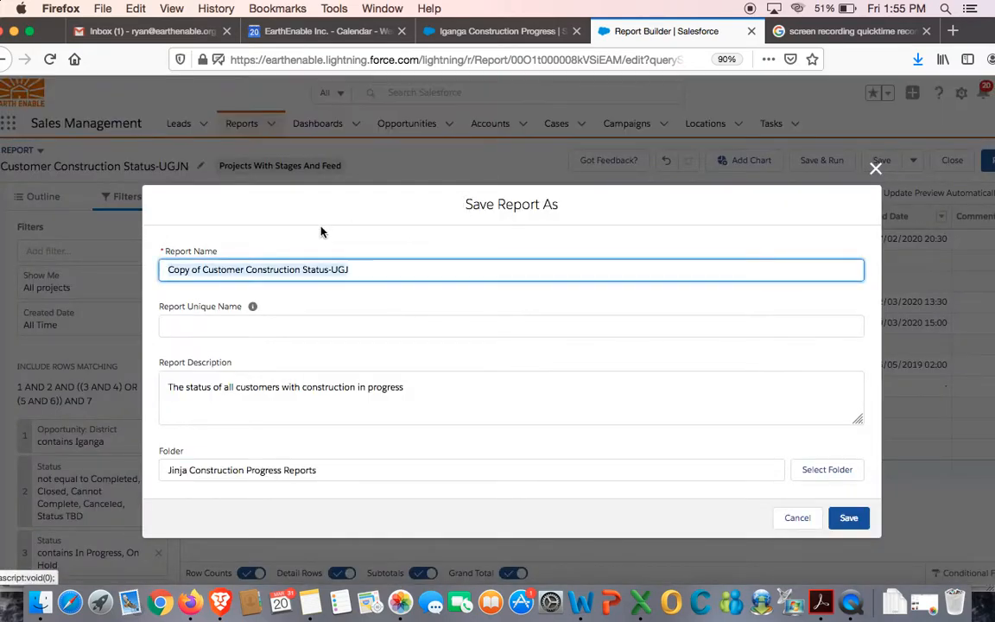
left_click(204, 270)
left_click_drag(203, 269, 164, 269)
key("BackSpace")
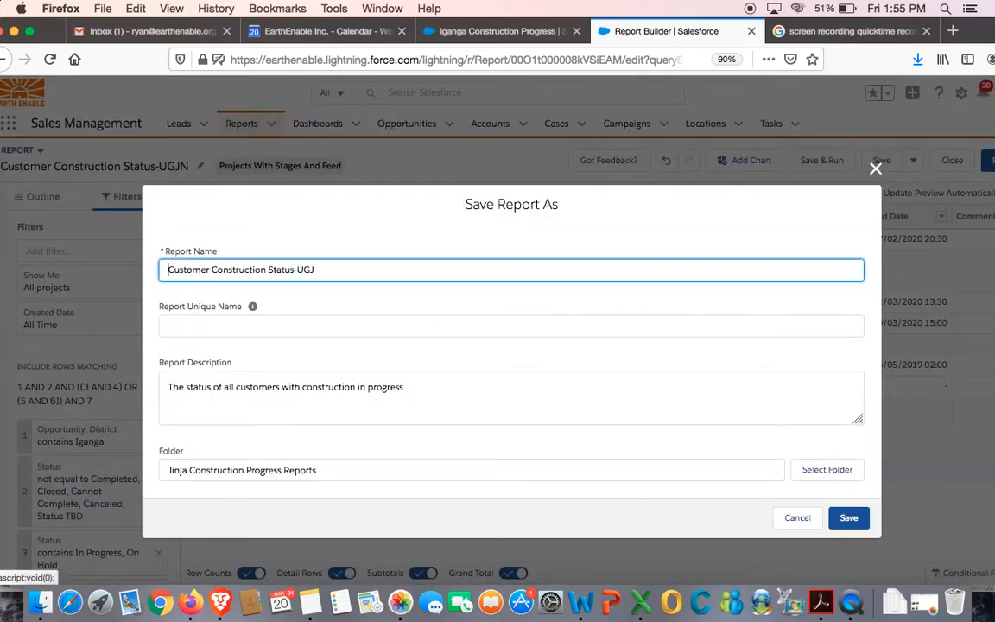
left_click(320, 271)
key("BackSpace")
type("IGA")
key("BackSpace")
Find the Iganga Construction Progress folder by searching all folders for "ig", choose it as the copy's location and save the report.
left_click(818, 473)
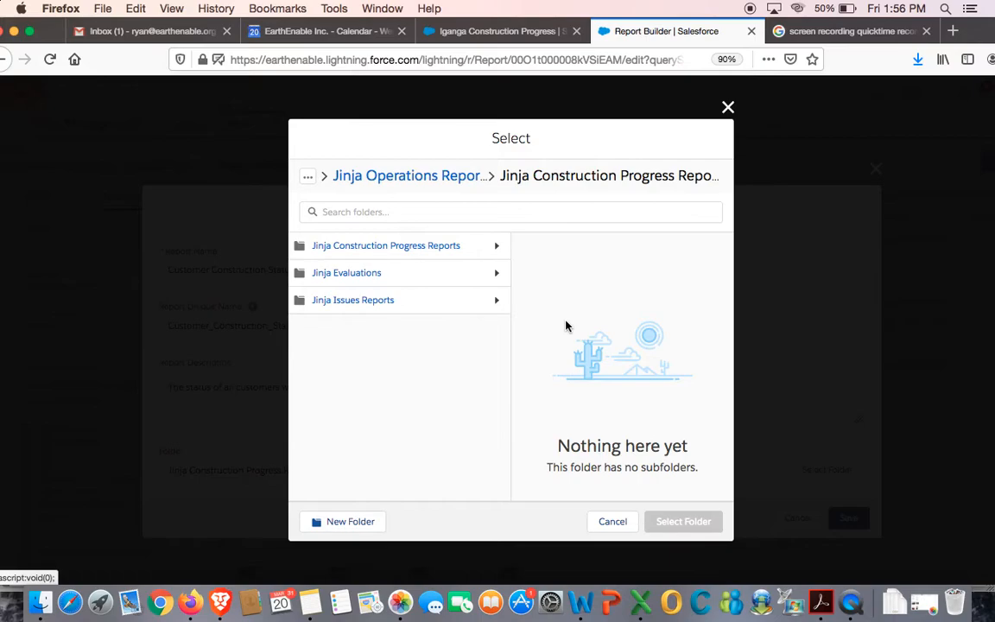
left_click(309, 178)
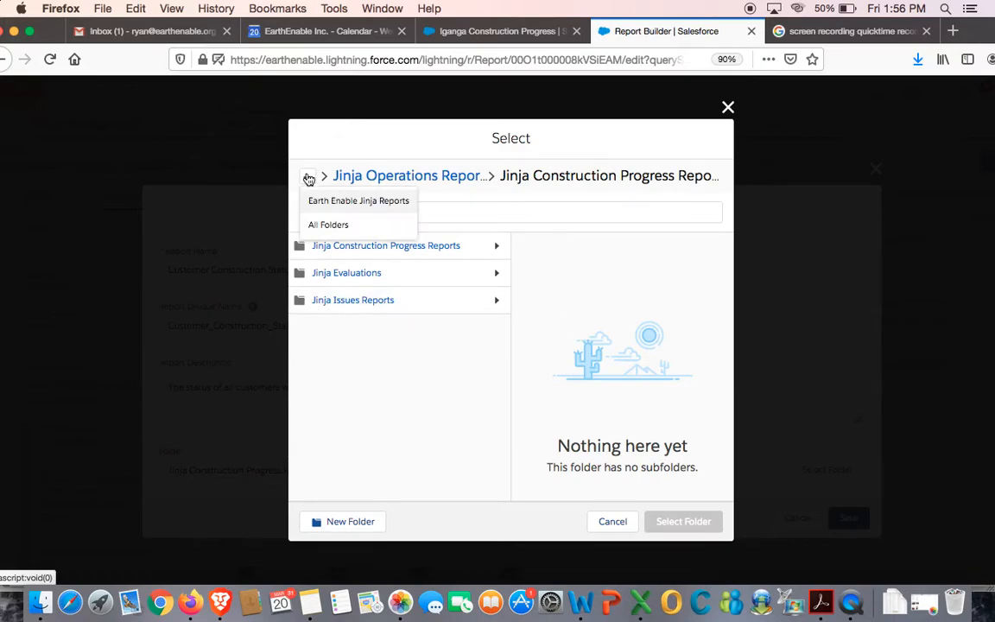
left_click(364, 223)
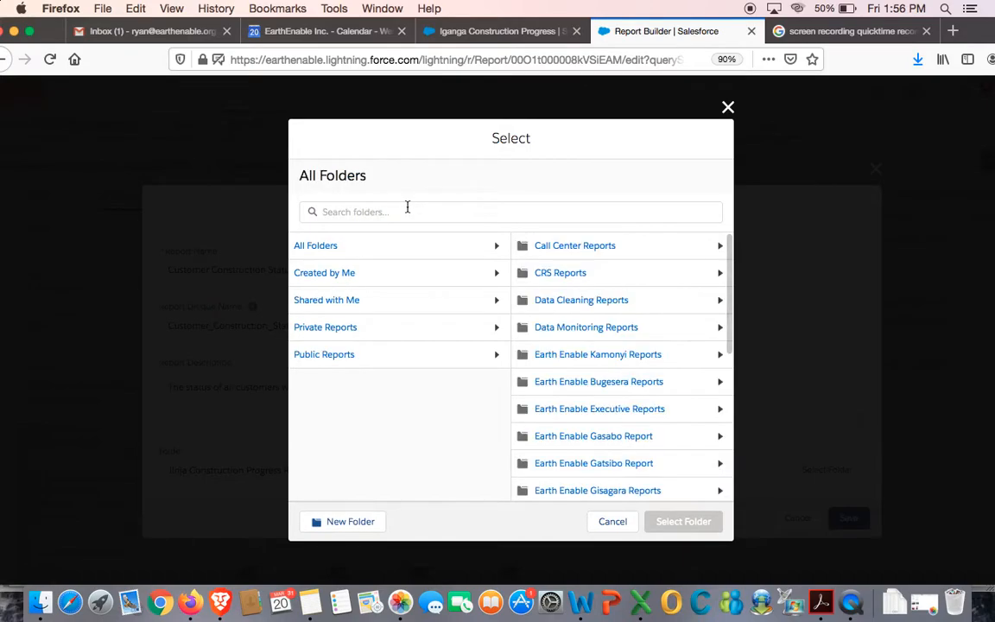
scroll(643, 413, "down", 5)
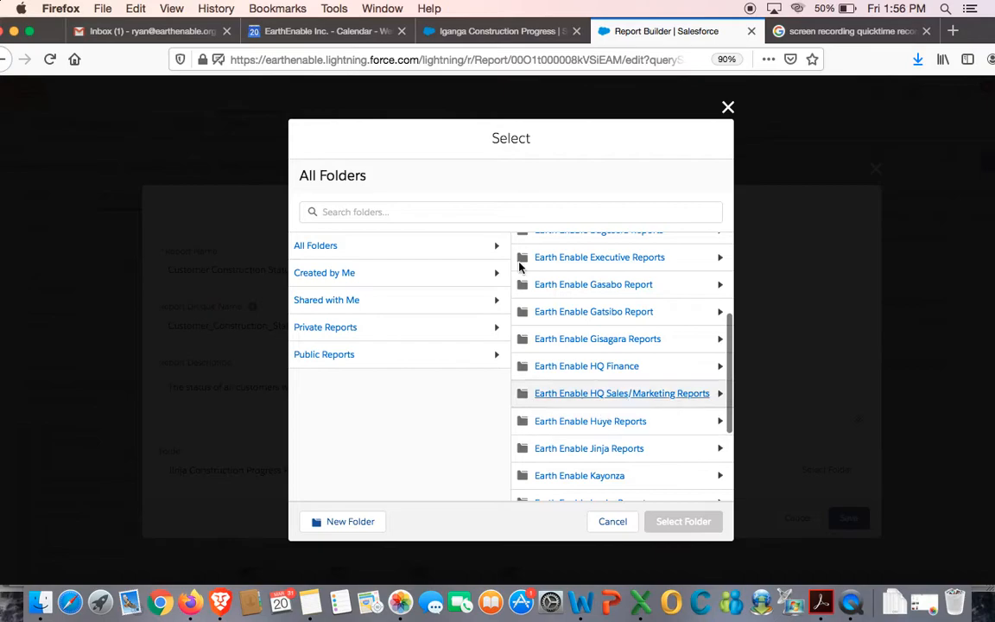
left_click(389, 207)
type("iganga")
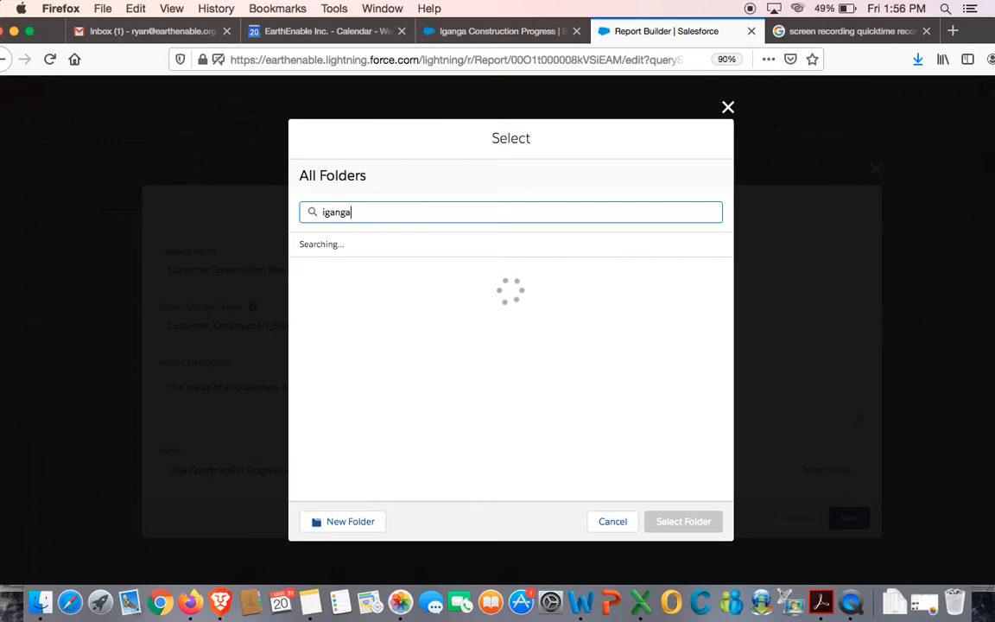
key("BackSpace")
key("BackSpace")
key("BackSpace")
key("BackSpace")
key("BackSpace")
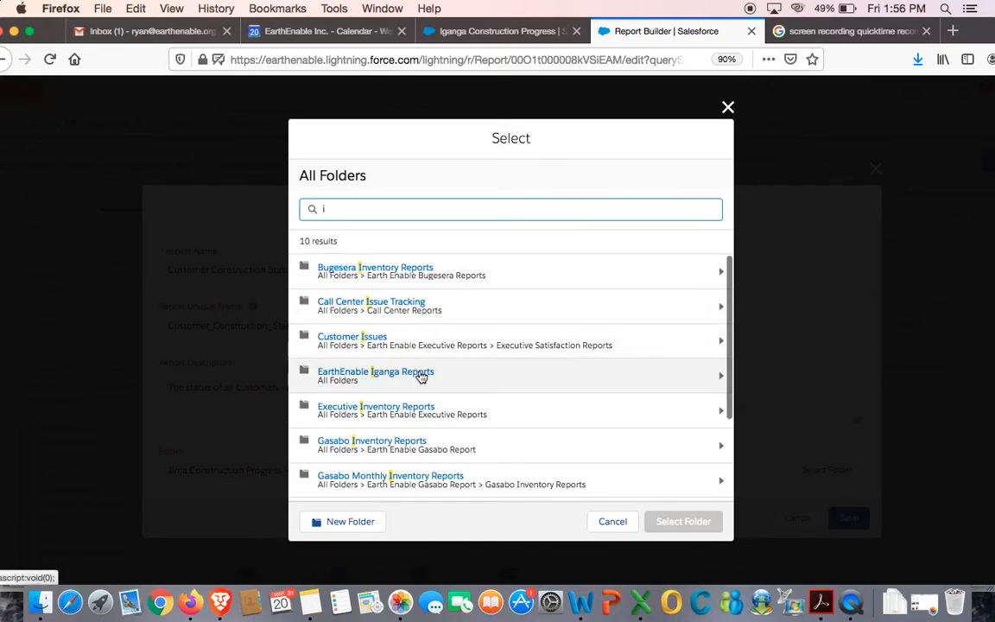
type("g")
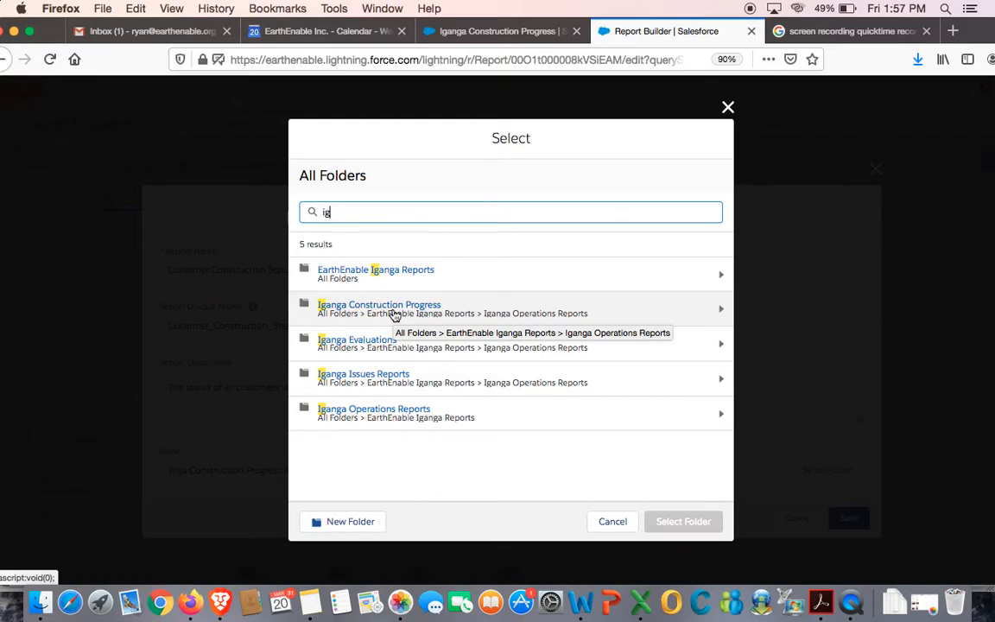
left_click(393, 315)
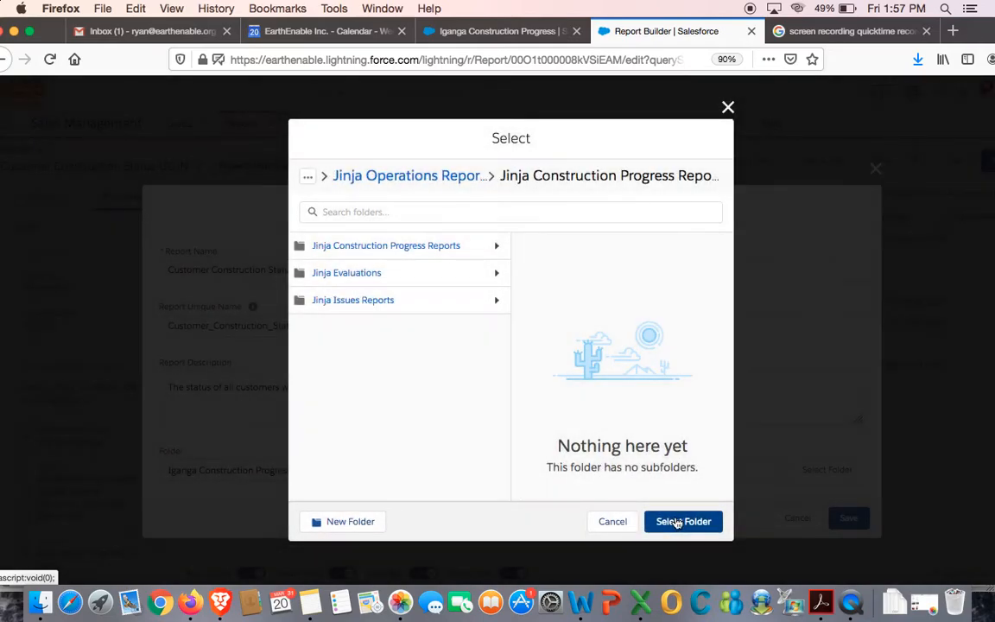
left_click(677, 523)
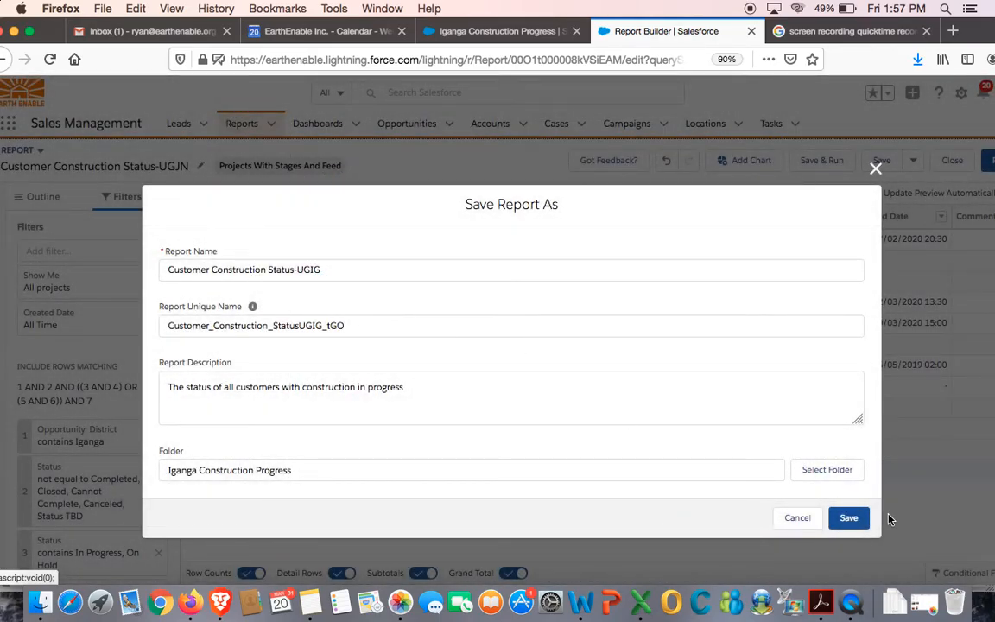
left_click(848, 519)
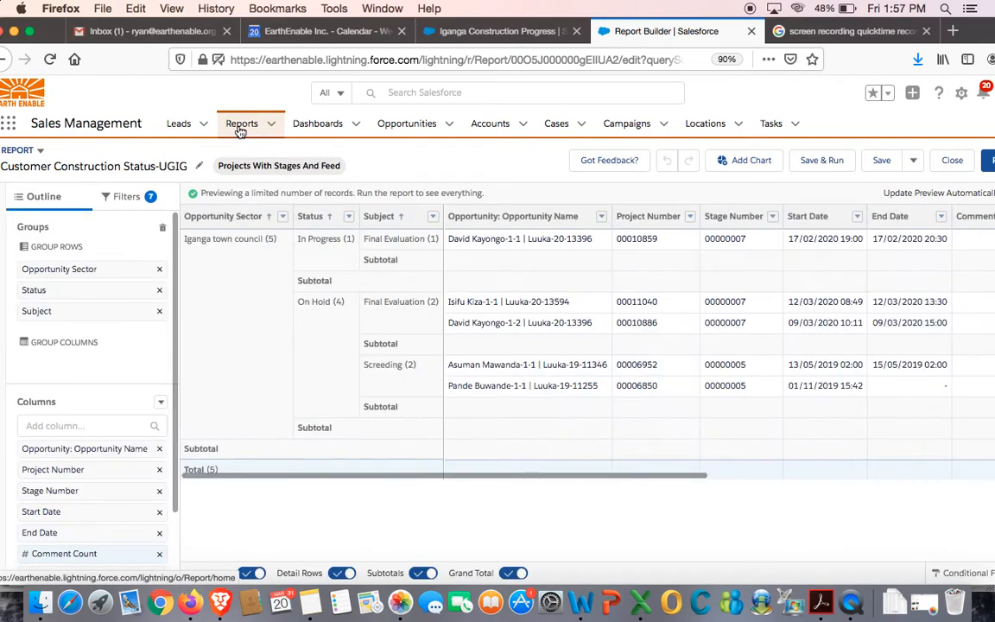
Save and run the Customer Construction Status-UGIG report, and reload the Iganga Construction Progress folder page.
left_click(821, 160)
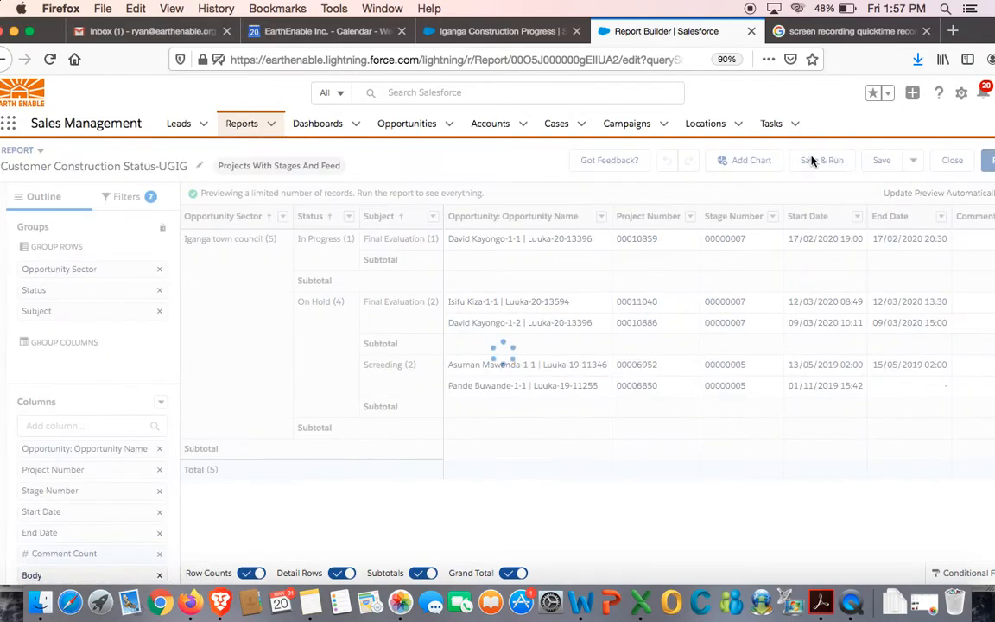
left_click(487, 33)
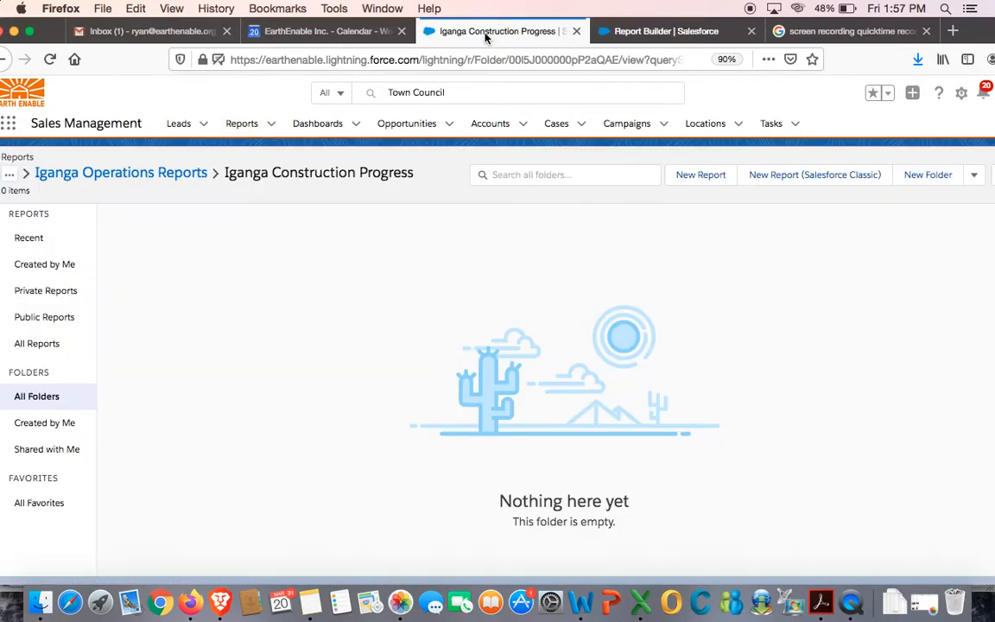
left_click(50, 60)
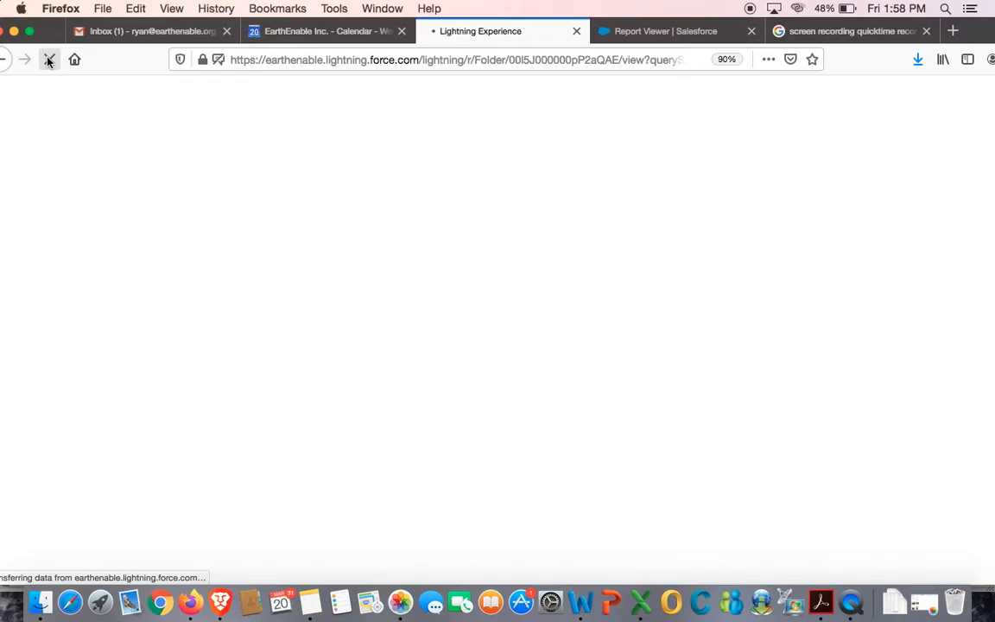
Switch to Notes to review the checklist item about double-checking the new report, and return to Firefox.
left_click(311, 592)
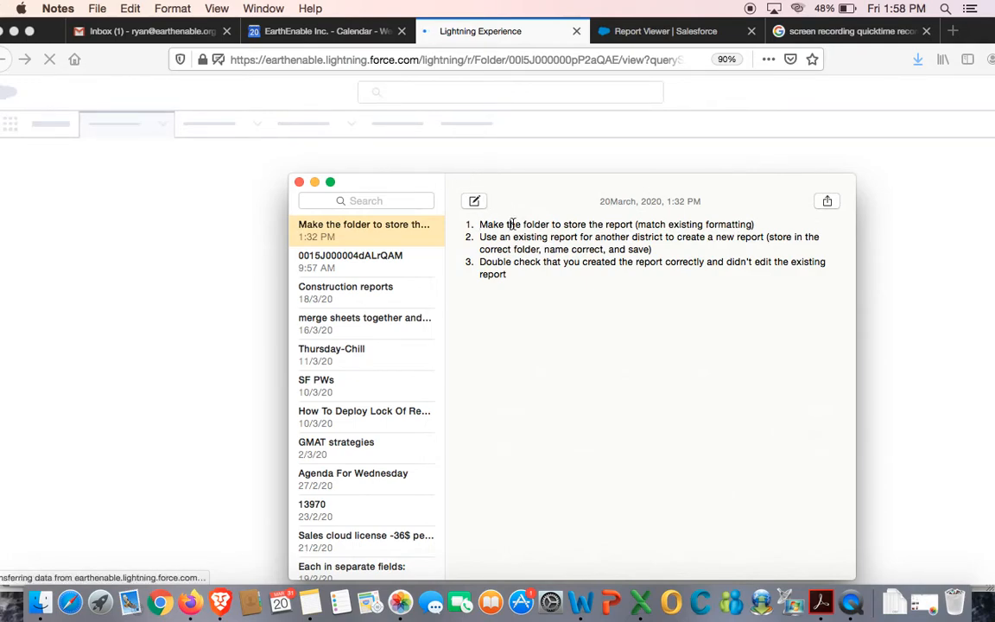
key("Down")
key("Down")
left_click(164, 232)
Check the Customer Construction Status-UGIG report's results and open the recent reports list to compare the new report with the Jinja original.
left_click(639, 35)
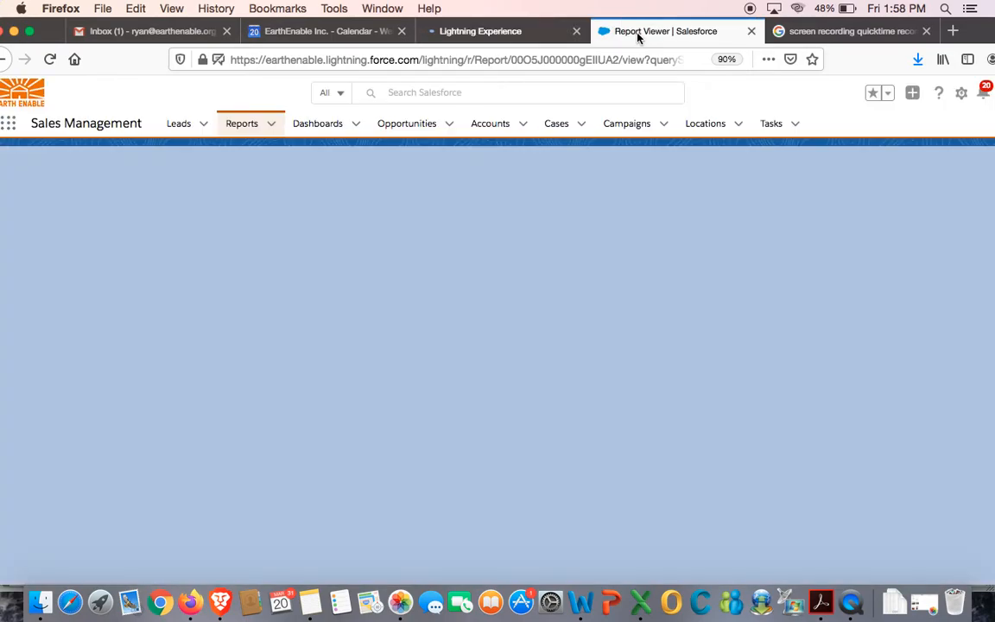
left_click(509, 34)
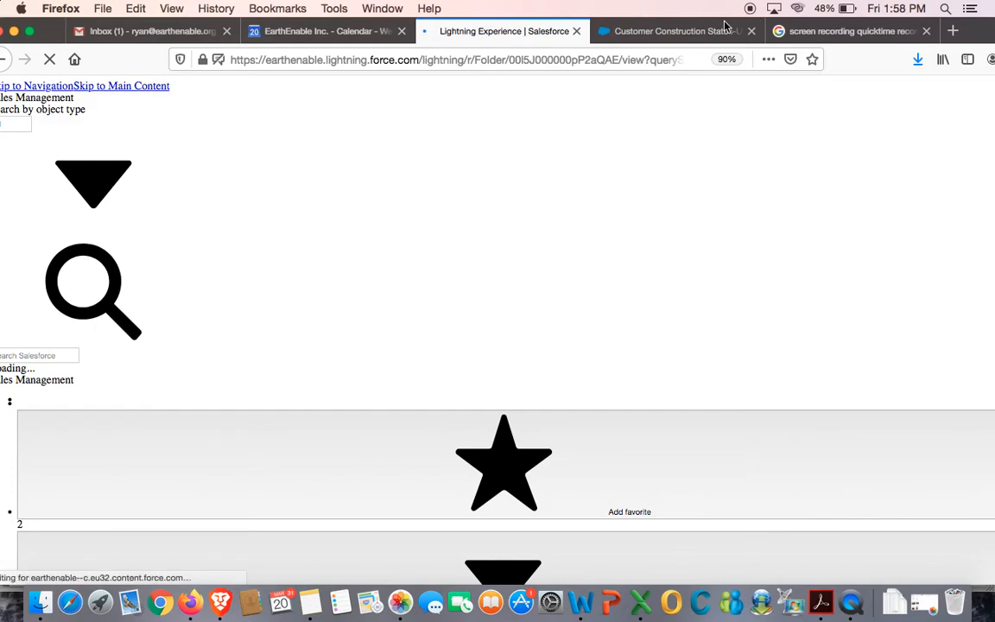
left_click(665, 35)
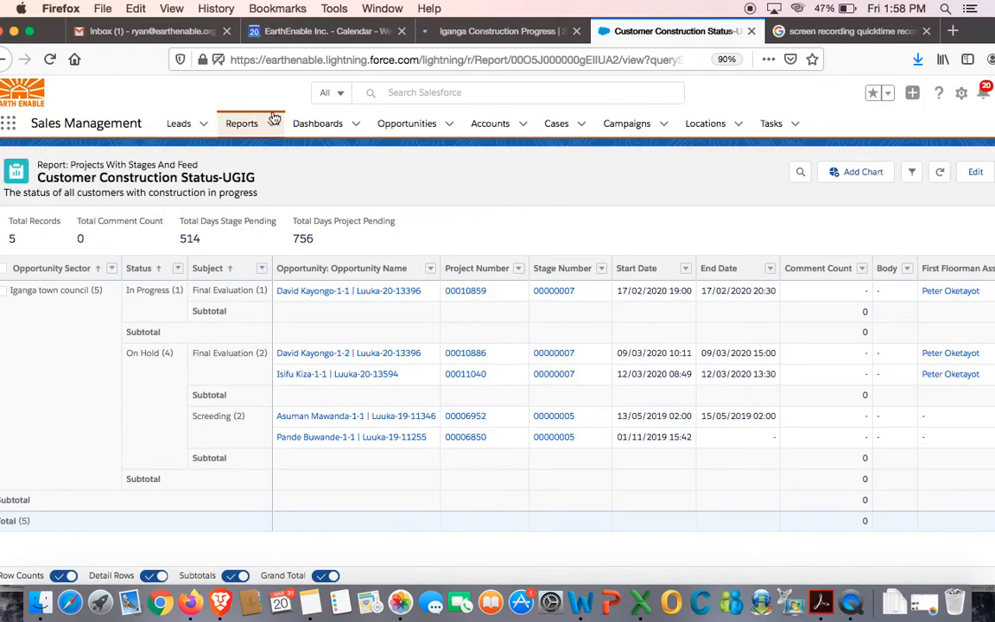
left_click(239, 126)
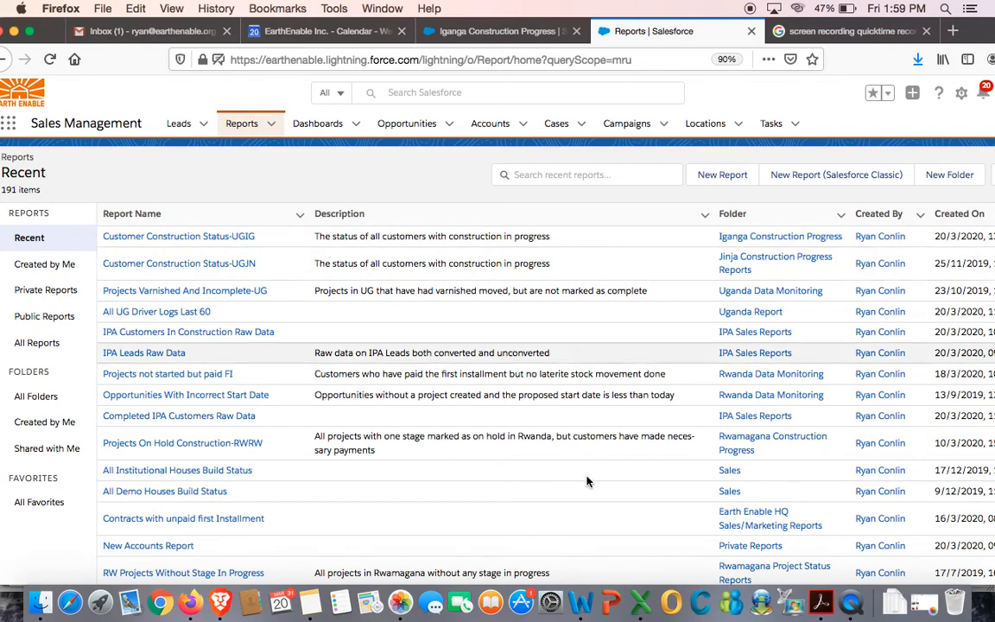
left_click(852, 614)
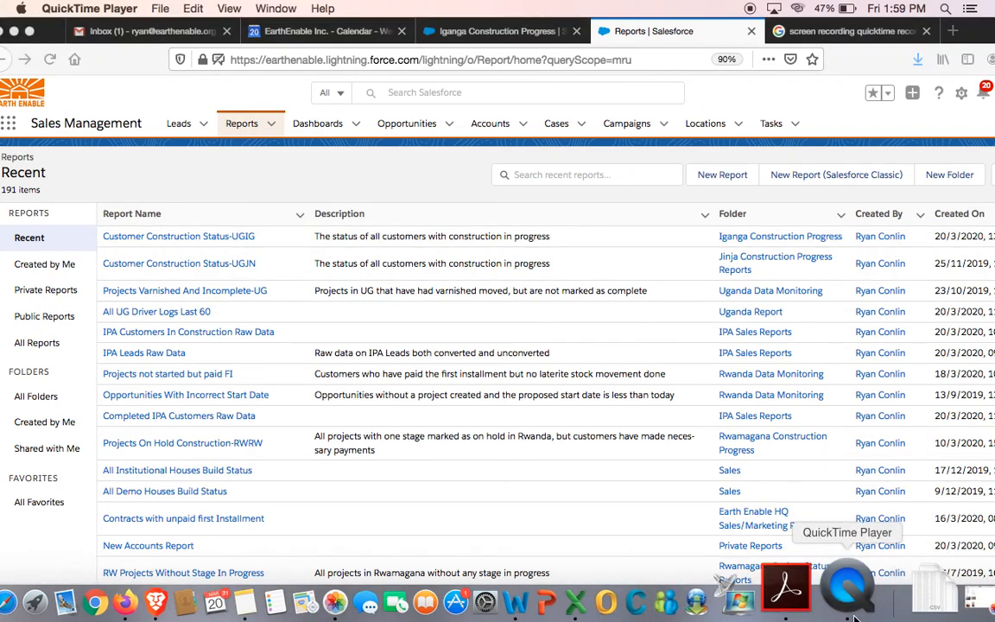